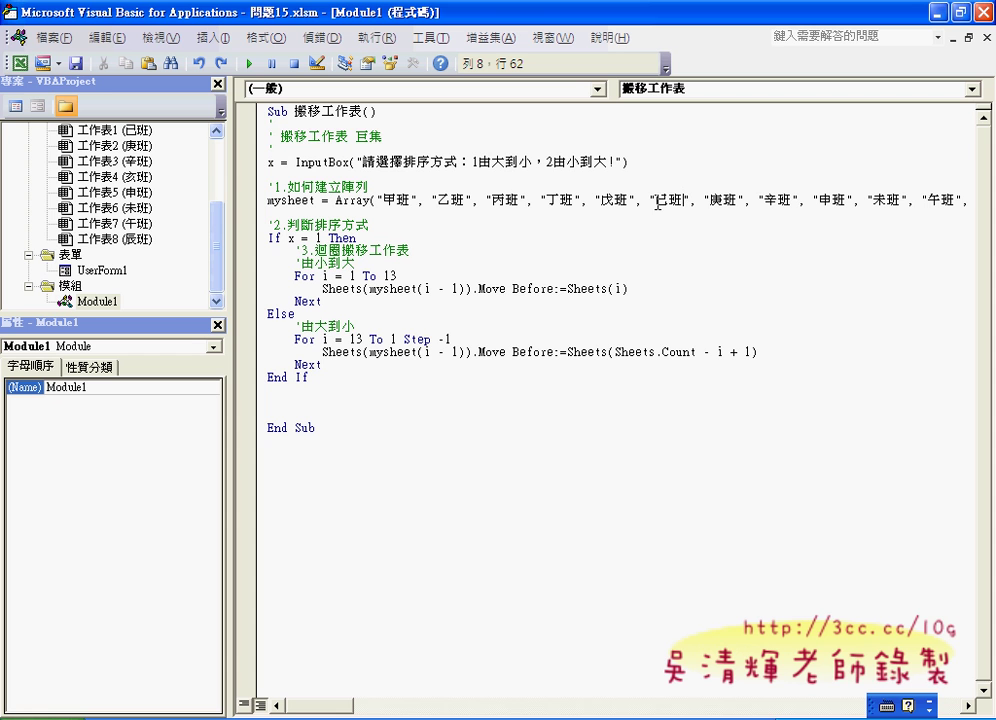
Select the i in Sheets(i) on the ascending For loop line of 搬移工作表.
double_click(678, 202)
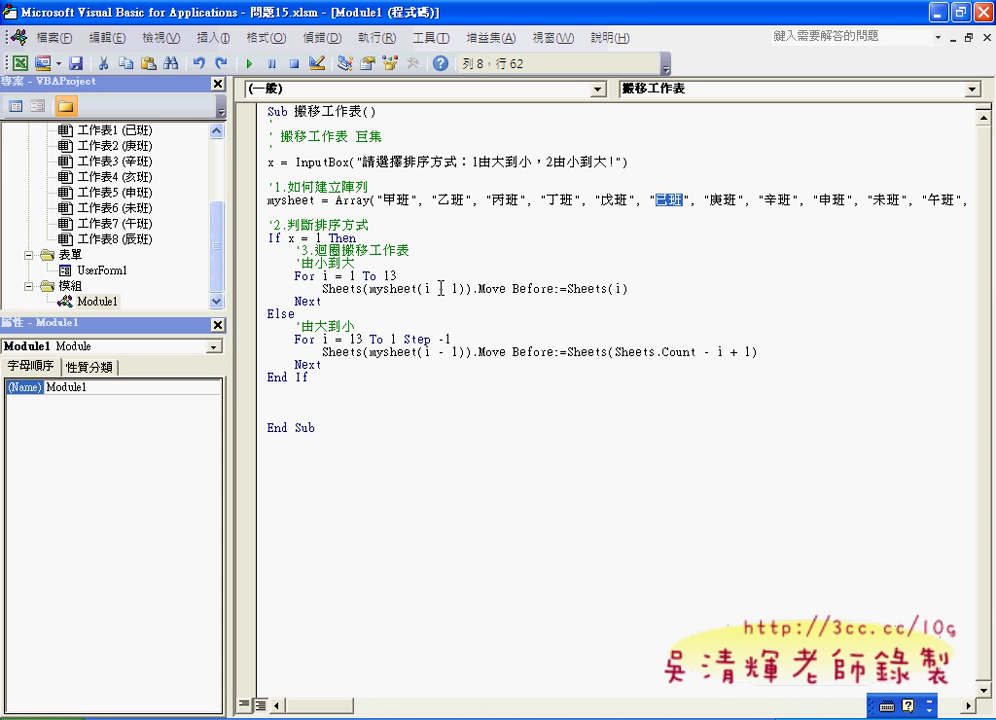
double_click(617, 288)
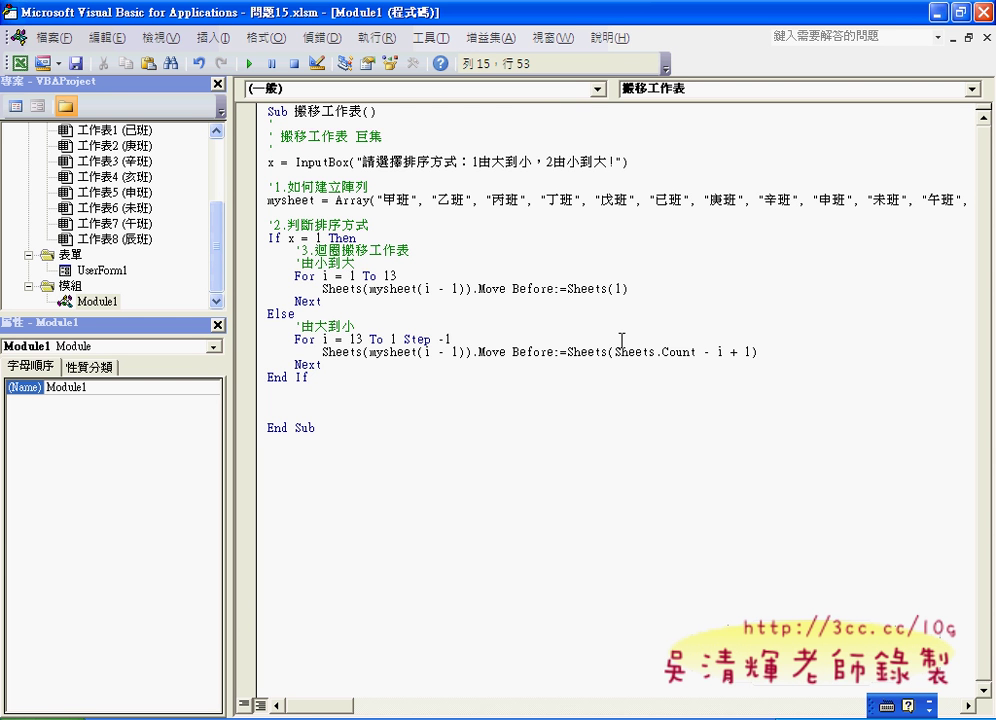
Change Sheets(1) back to Sheets(i) on the ascending loop line.
key(BackSpace)
text(i)
Run the 搬移工作表 macro and enter 3 as the sort method.
click(268, 163)
click(249, 63)
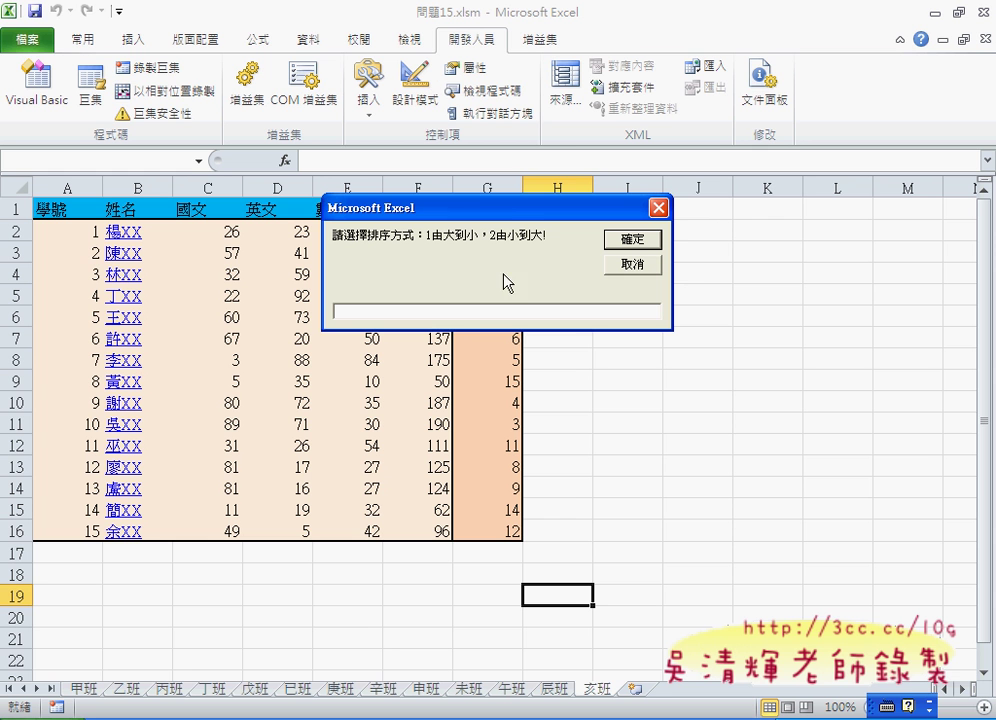
text(3)
Confirm sort option 3, check the reversed sheet order, then select UserForm1 in VBA.
key(Return)
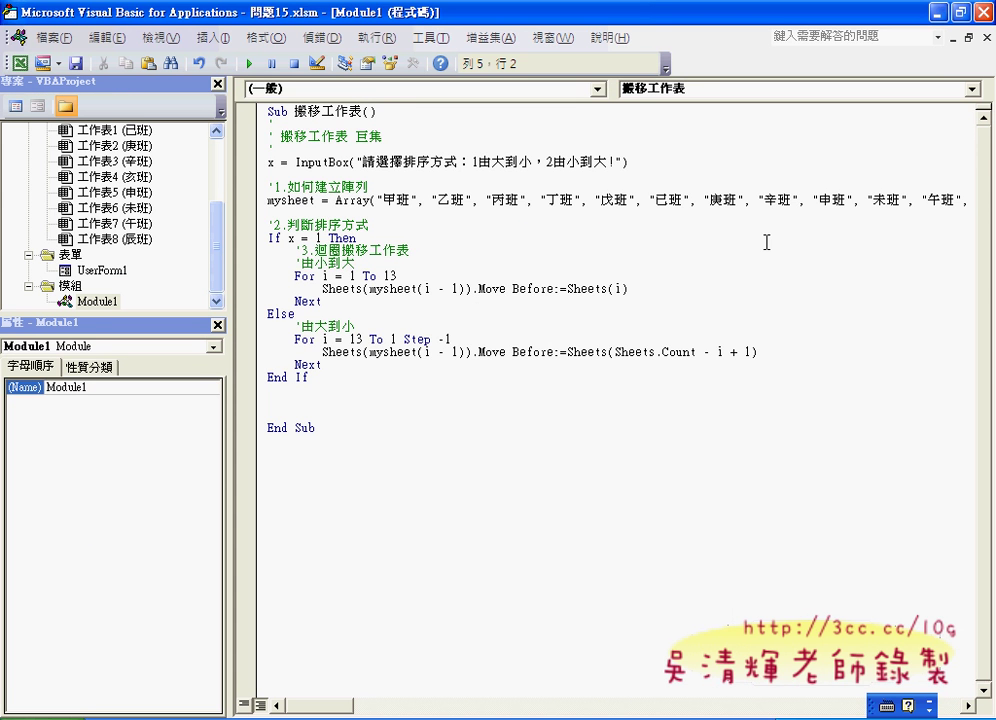
click(936, 12)
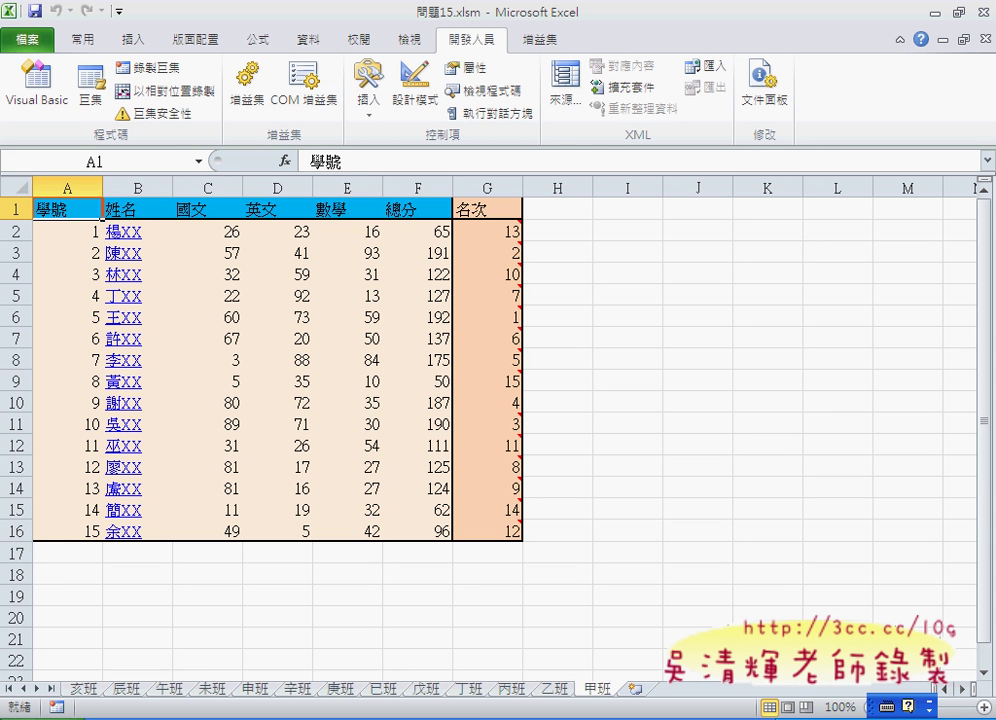
key(alt+F11)
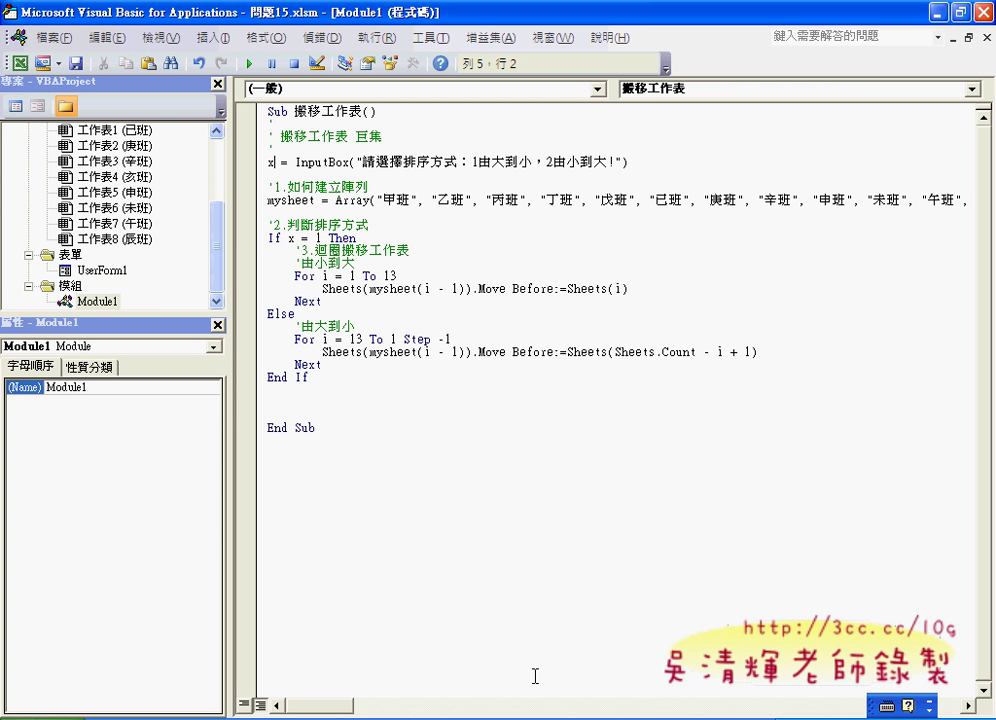
click(100, 270)
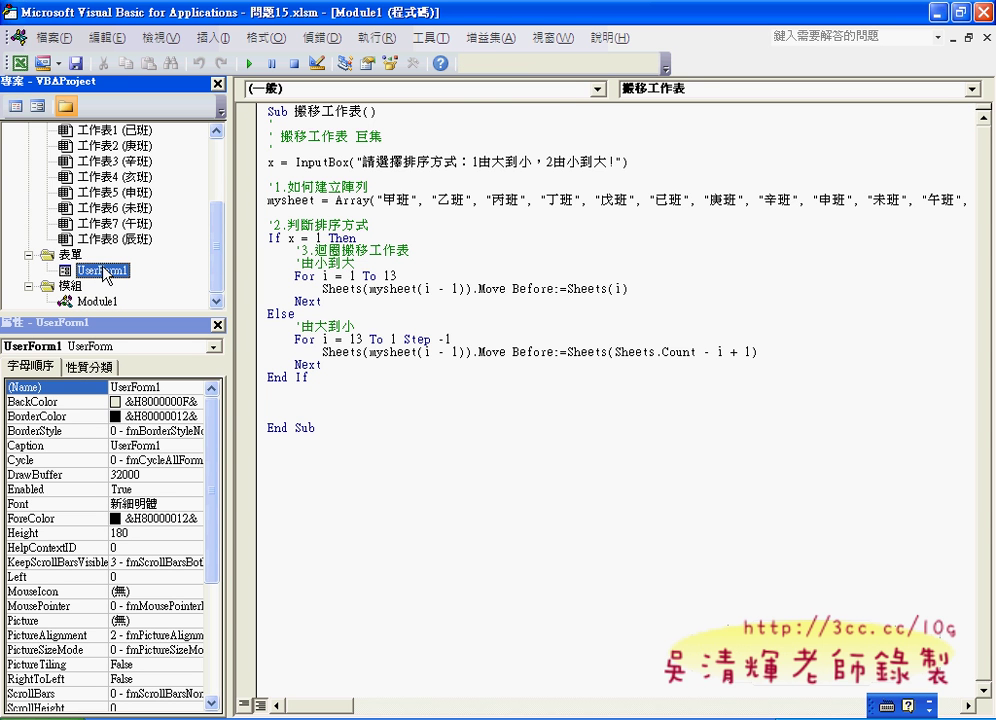
Open UserForm1 in the designer and inspect its 請選擇排序方法： label and combo box.
double_click(104, 270)
click(415, 186)
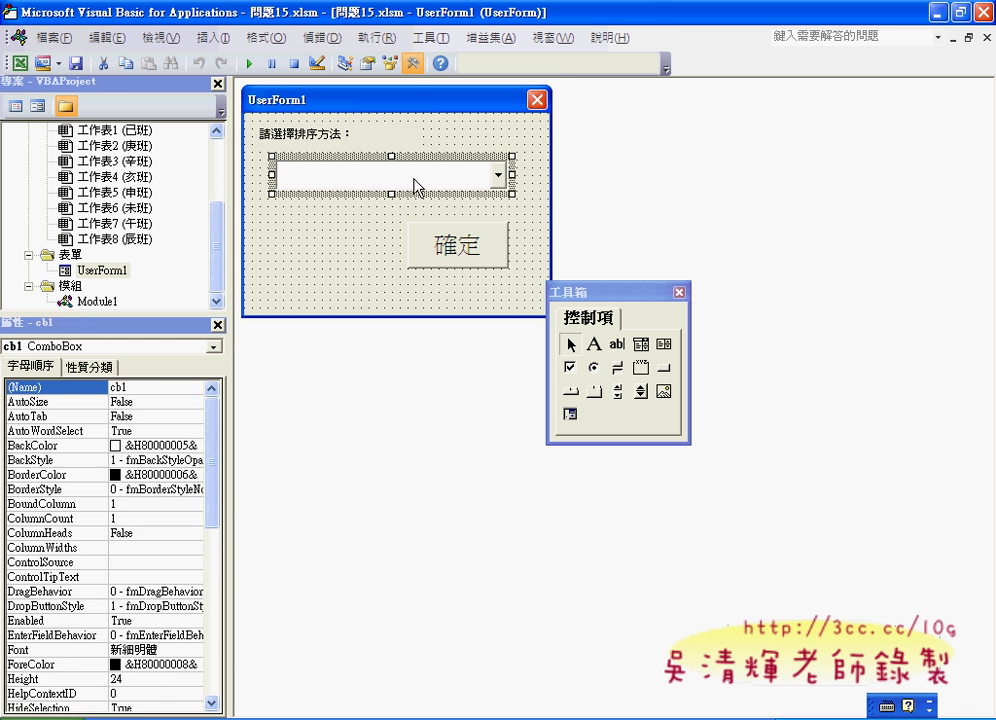
click(320, 140)
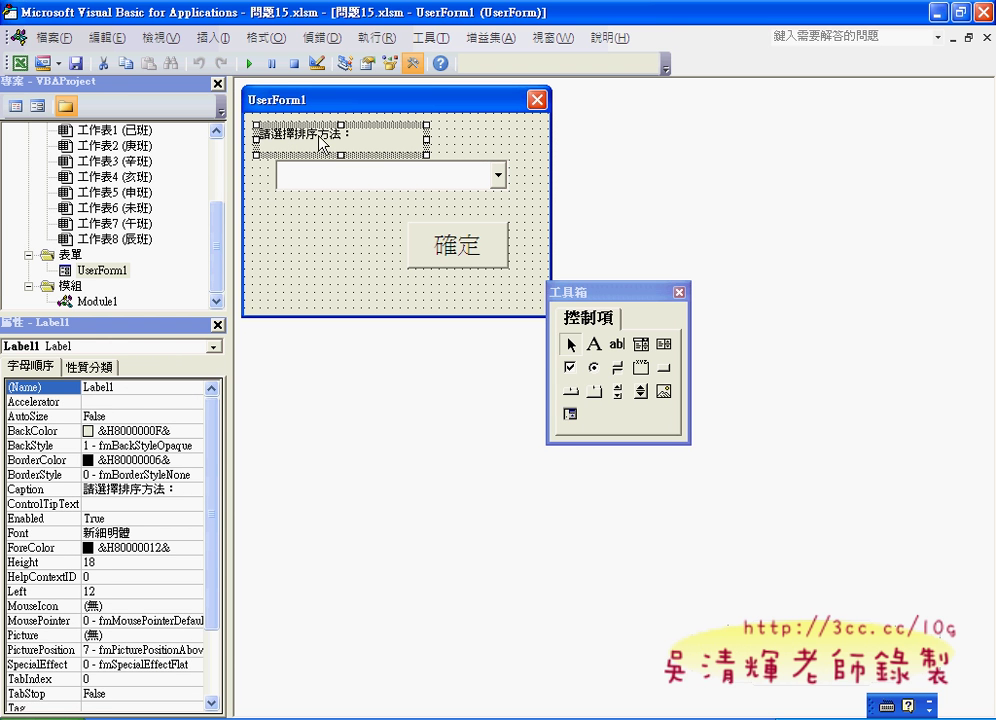
click(388, 187)
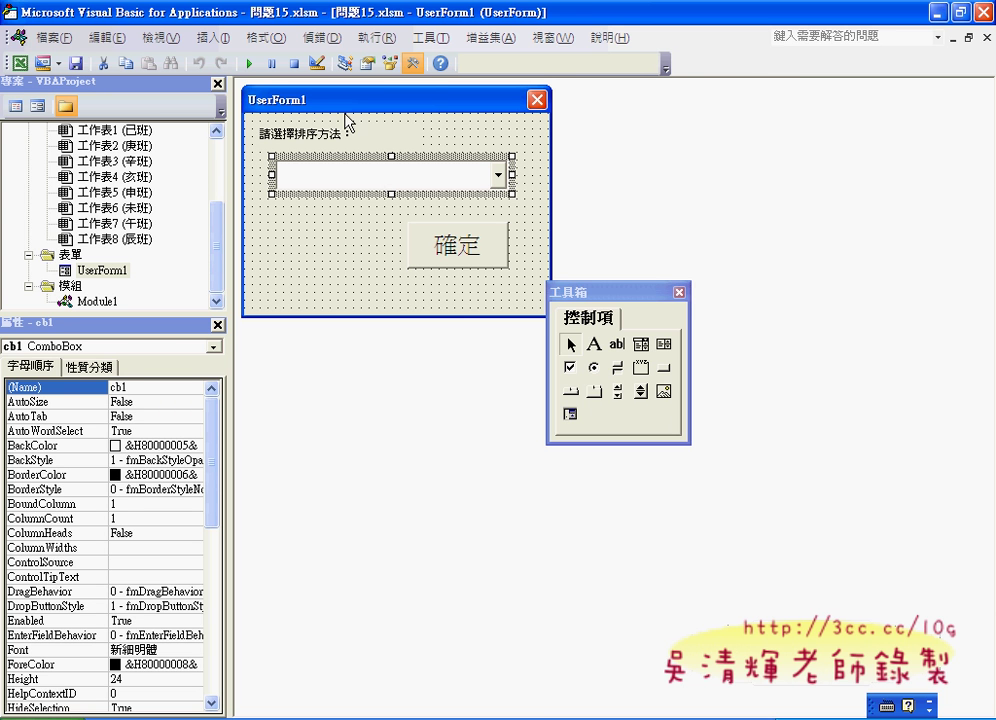
Run UserForm1 and pick 由小到大, then 由大到小 in the sort-method combo box.
click(250, 65)
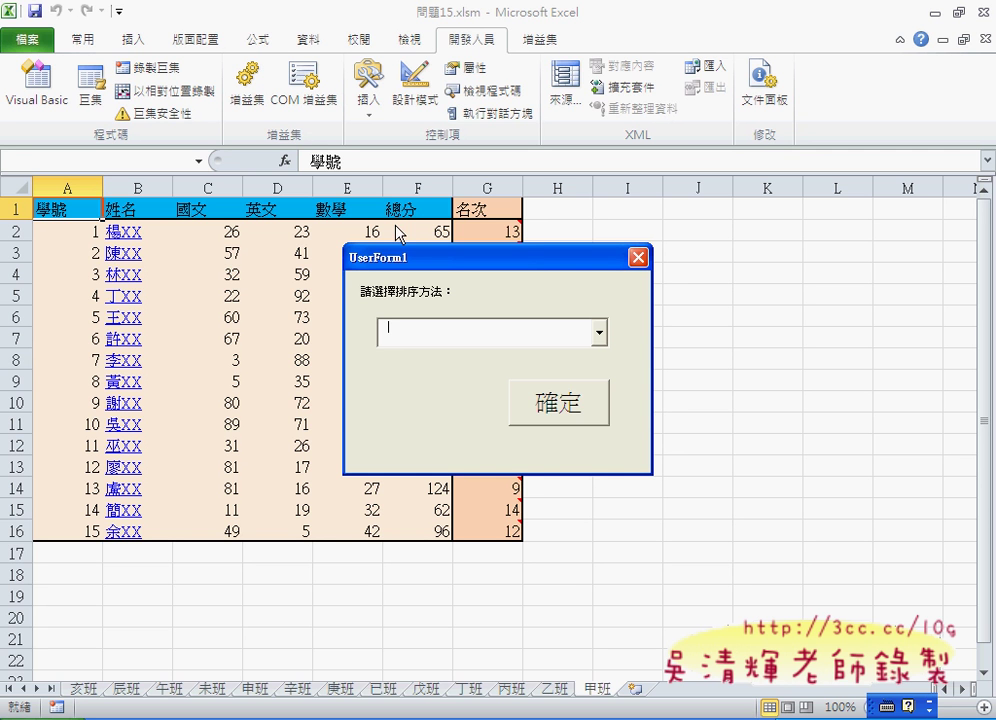
click(600, 334)
click(573, 355)
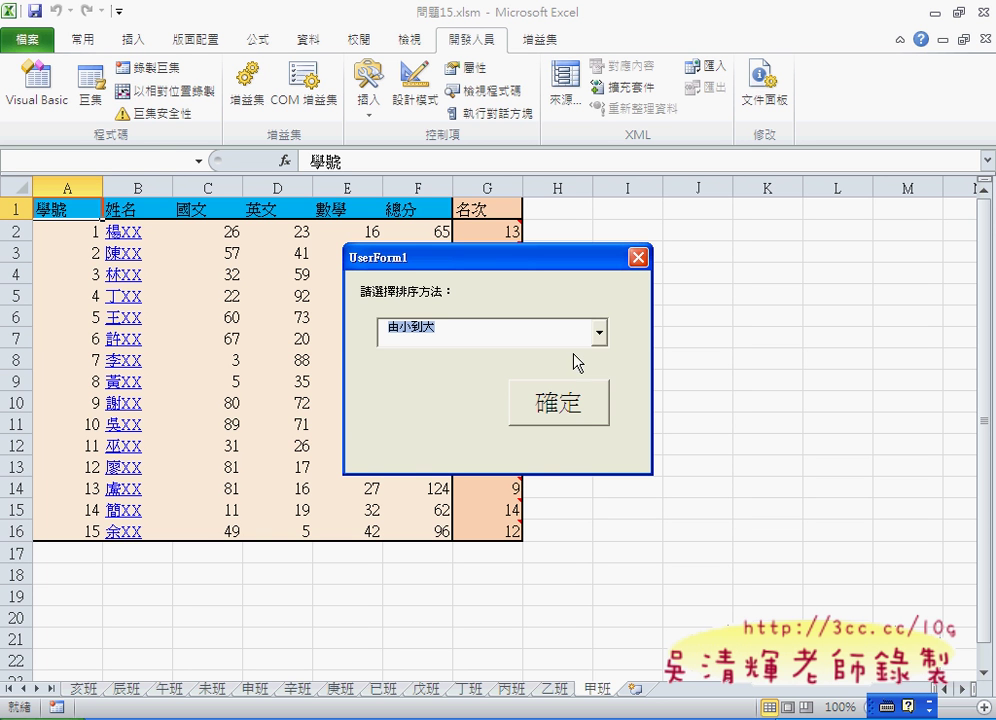
click(600, 334)
click(545, 366)
Close the running form, insert a user form, move the Toolbox aside, and select Label1.
click(637, 258)
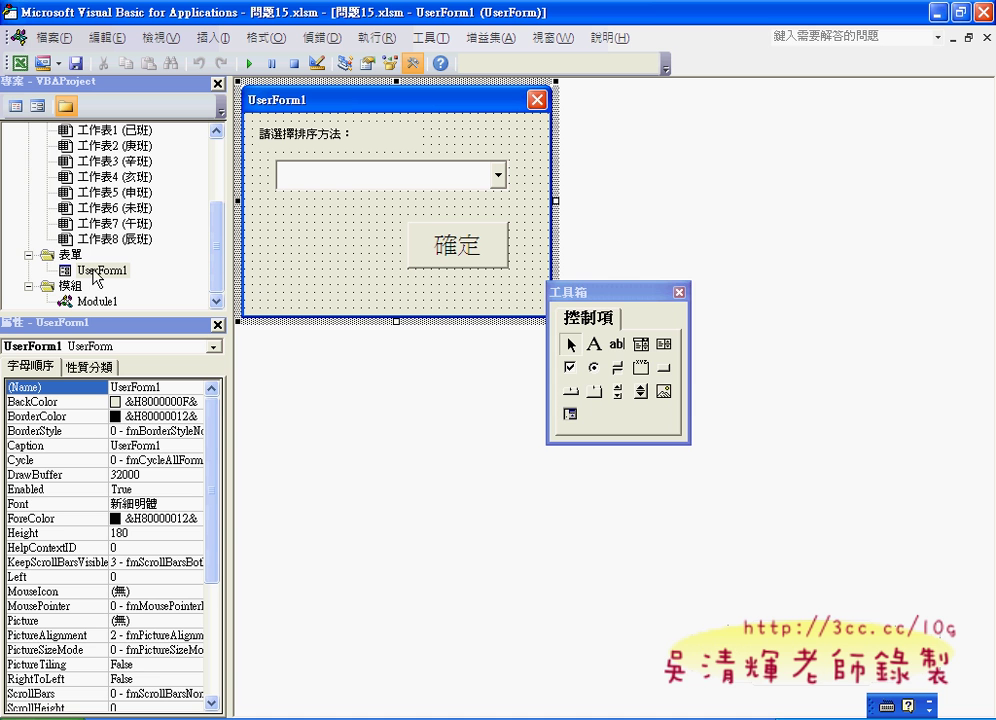
drag(218, 240, 218, 163)
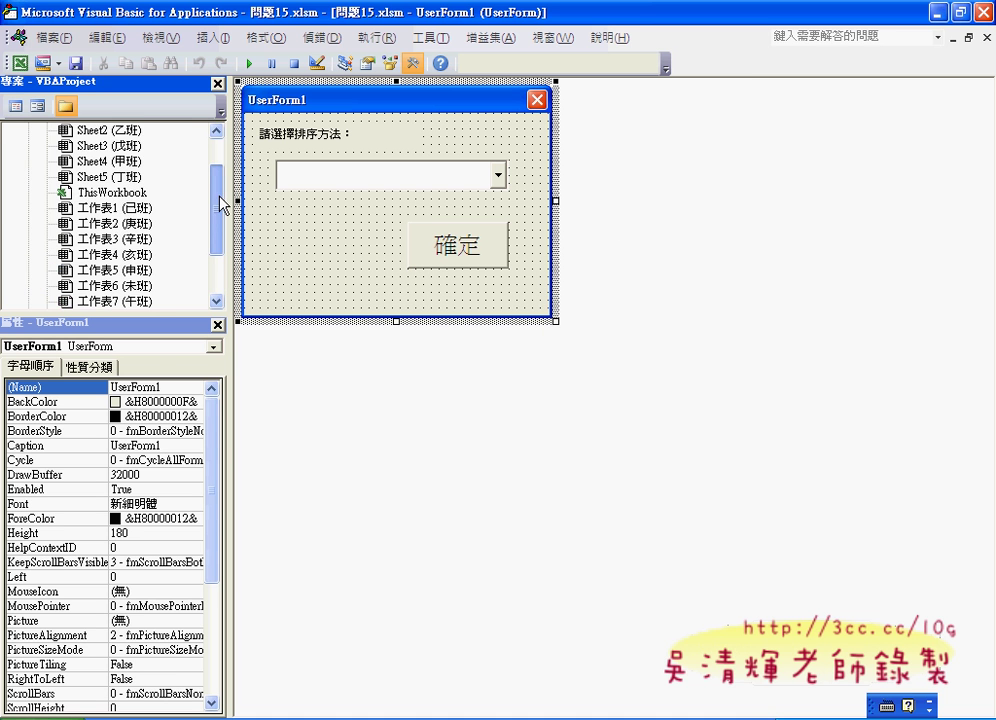
right_click(163, 131)
mouse_move(205, 213)
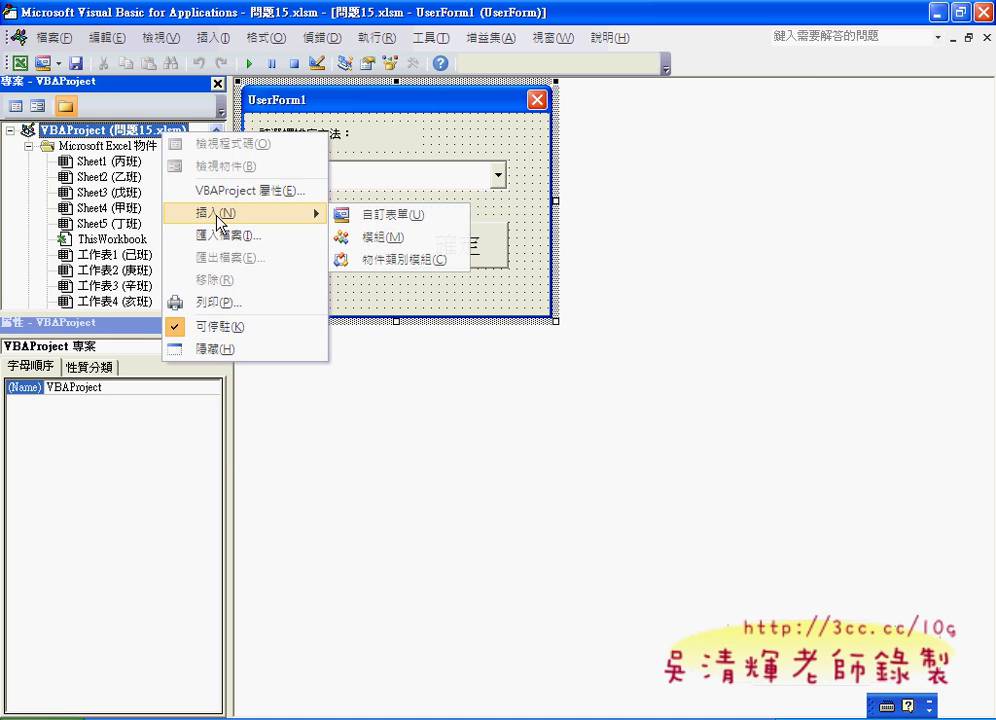
click(395, 214)
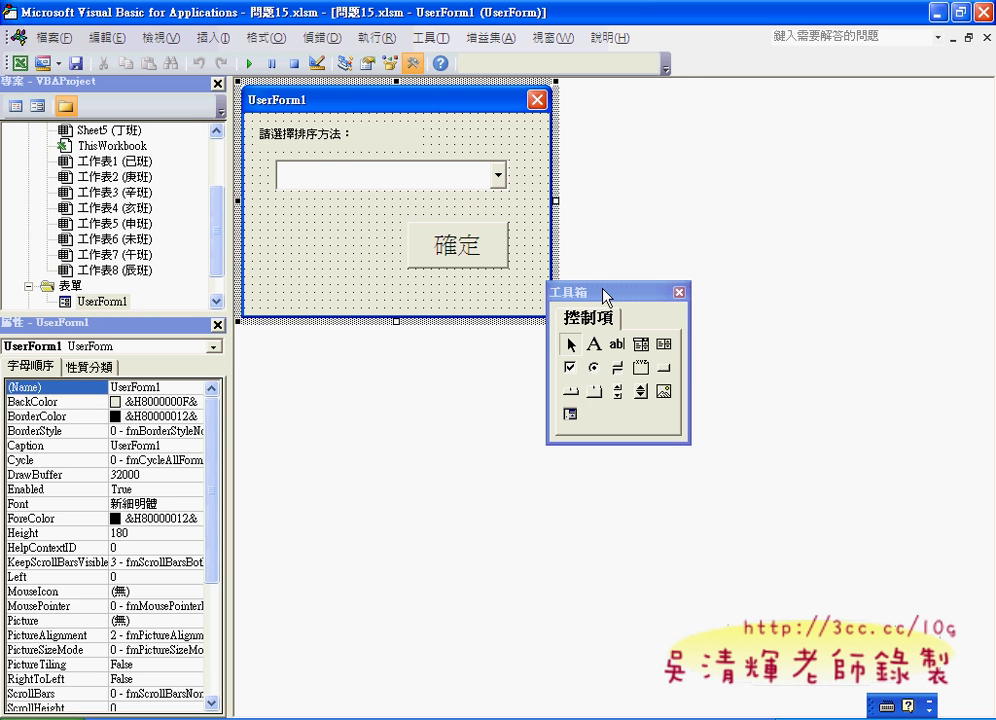
drag(605, 296, 691, 133)
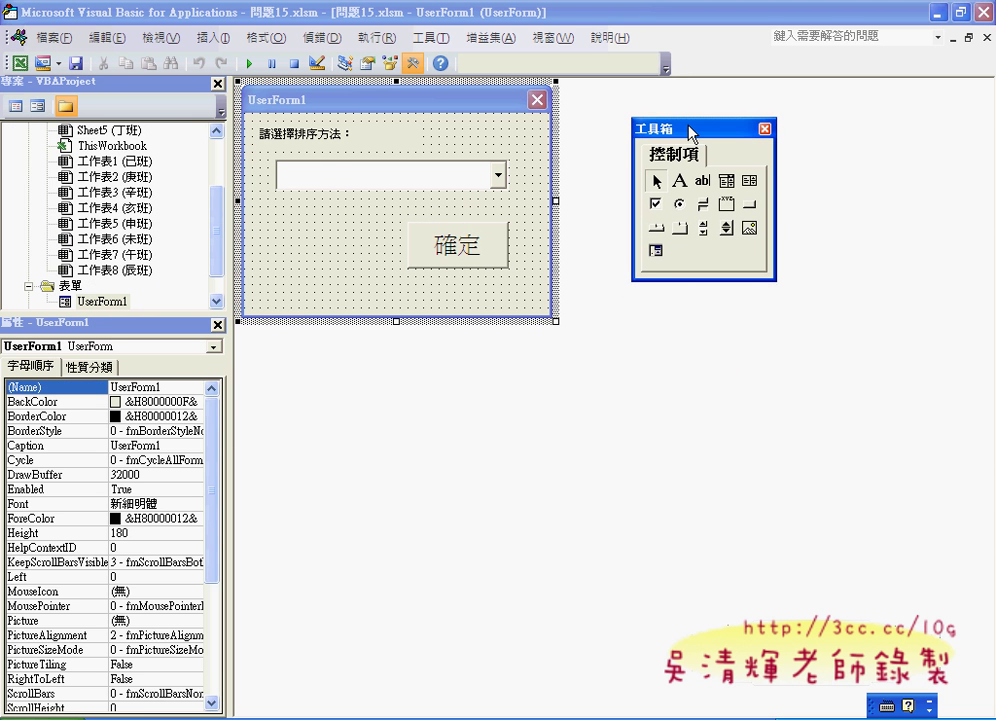
click(348, 141)
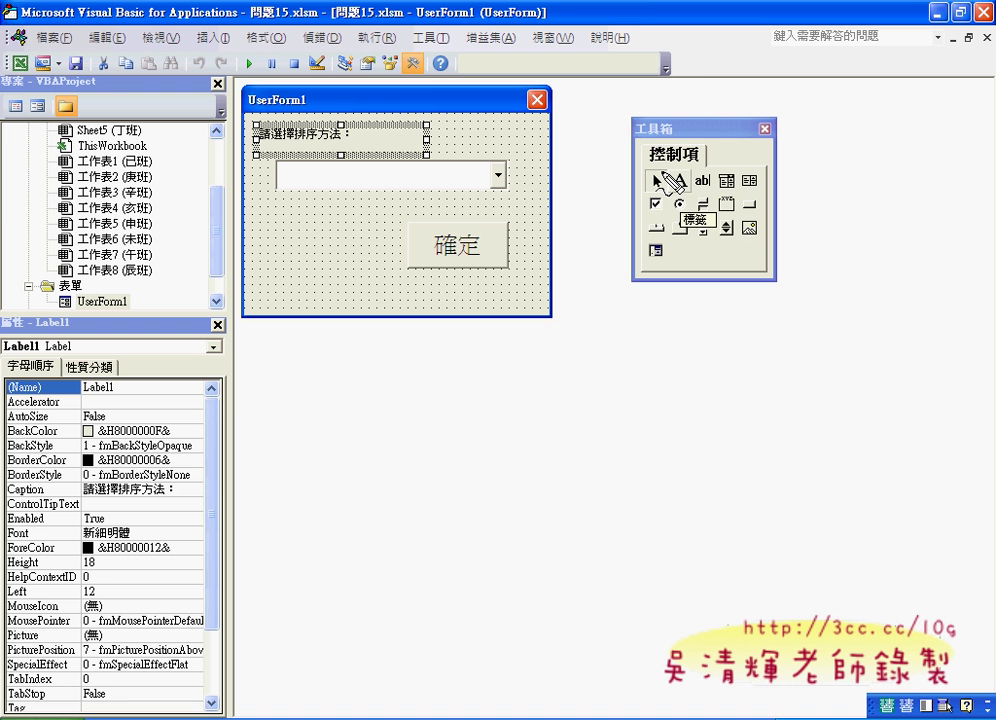
mouse_move(684, 172)
mouse_down()
mouse_move(688, 186)
mouse_move(435, 133)
mouse_up()
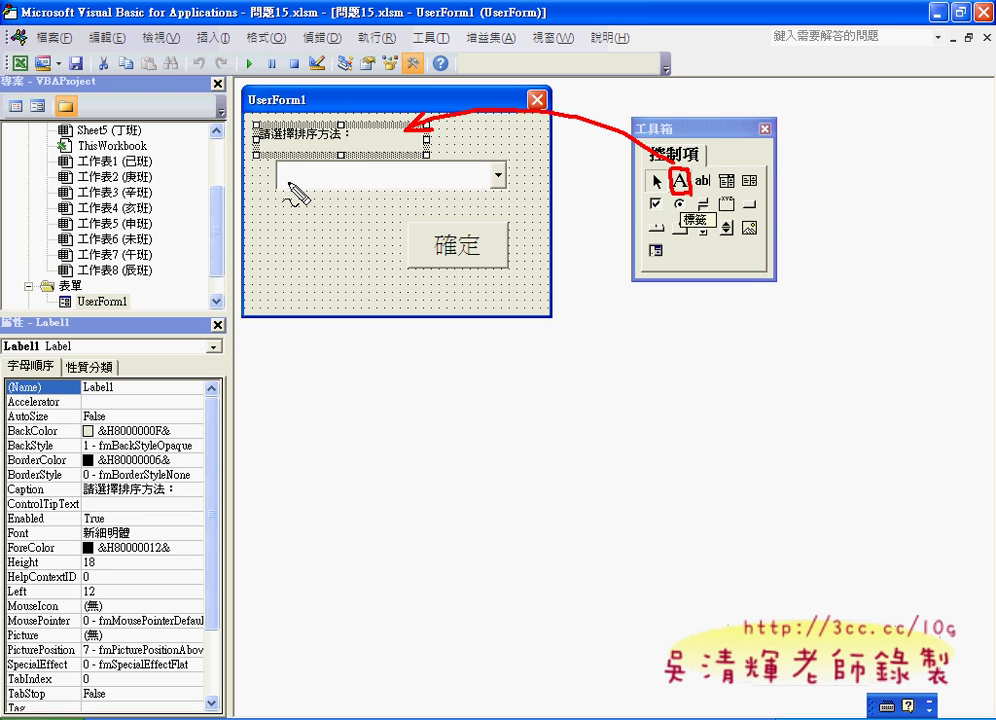
click(289, 187)
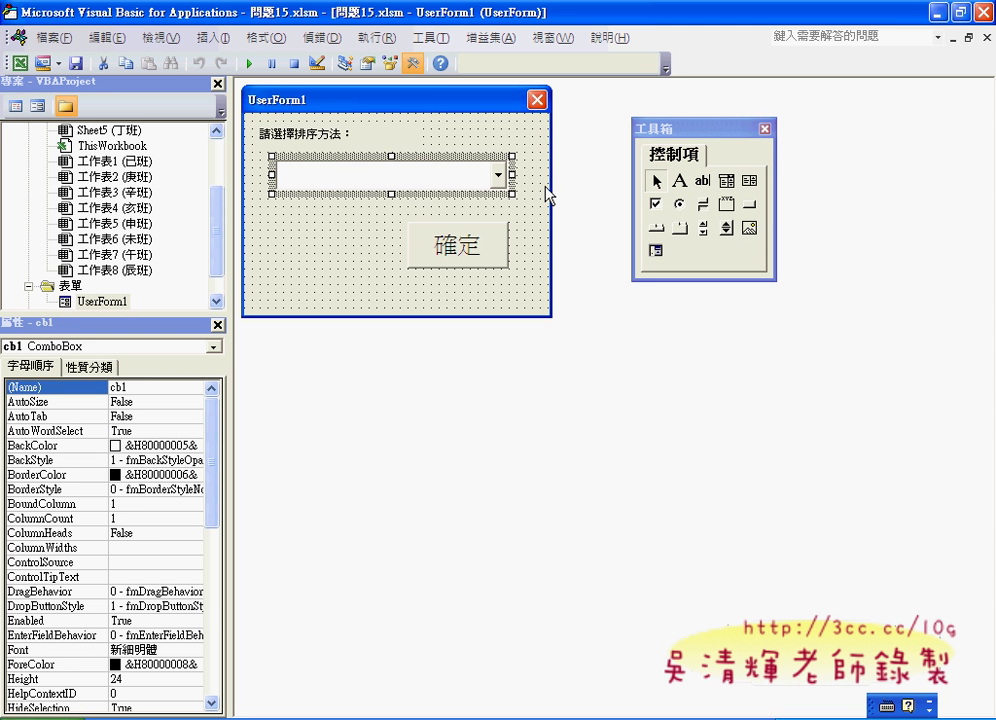
drag(512, 175, 473, 175)
click(112, 387)
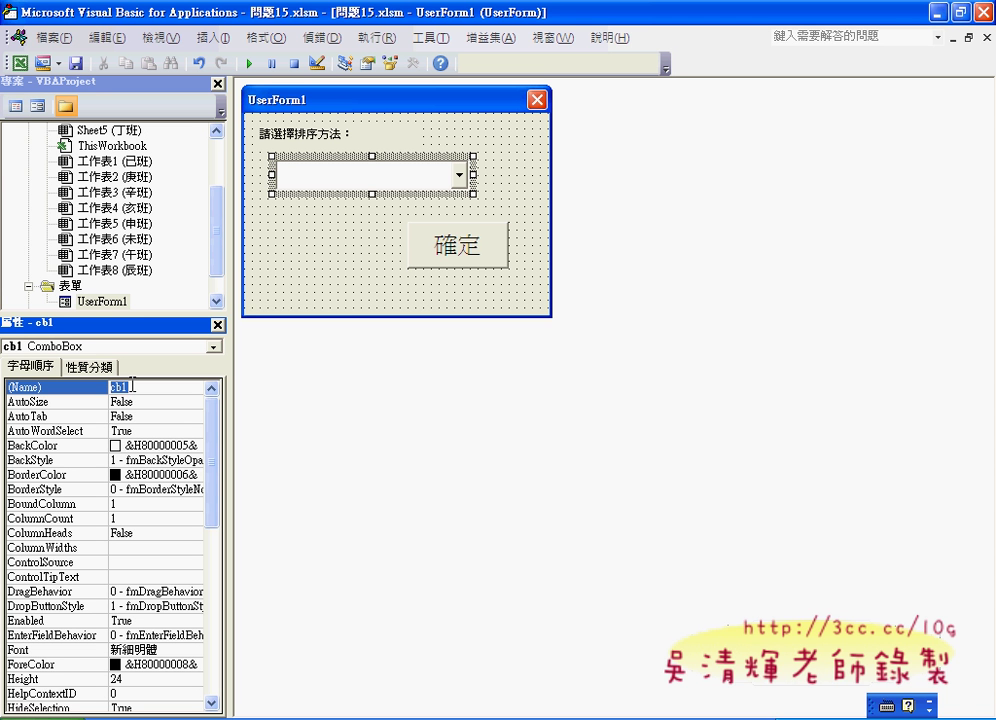
click(148, 385)
click(474, 175)
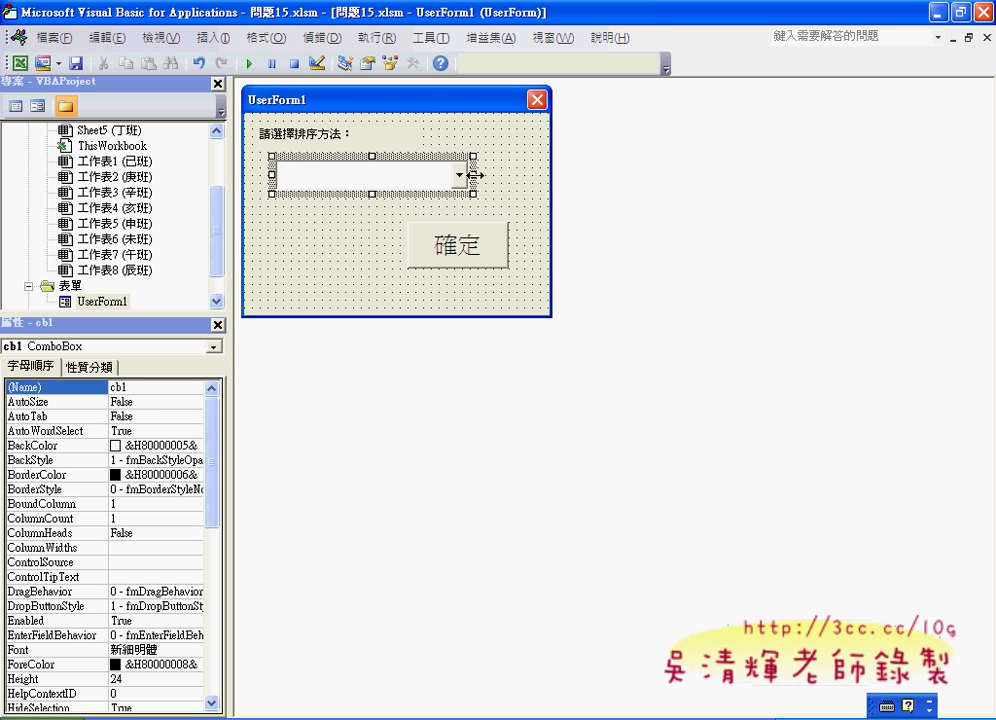
drag(474, 175, 512, 175)
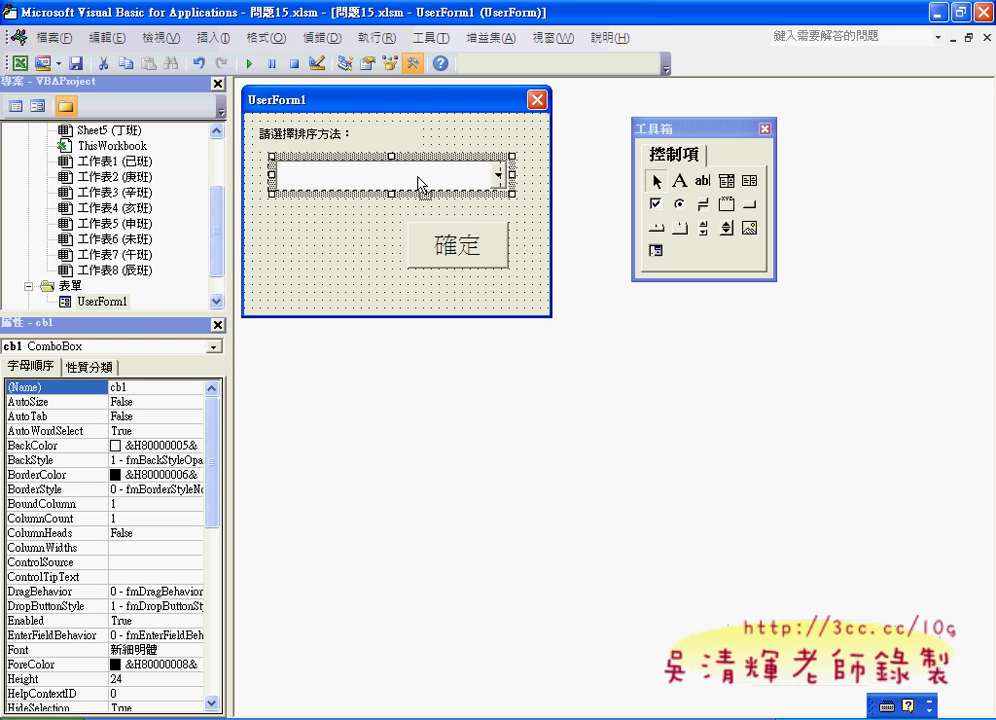
drag(420, 185, 412, 185)
Set the combo box cb1's font size to 12.
click(175, 648)
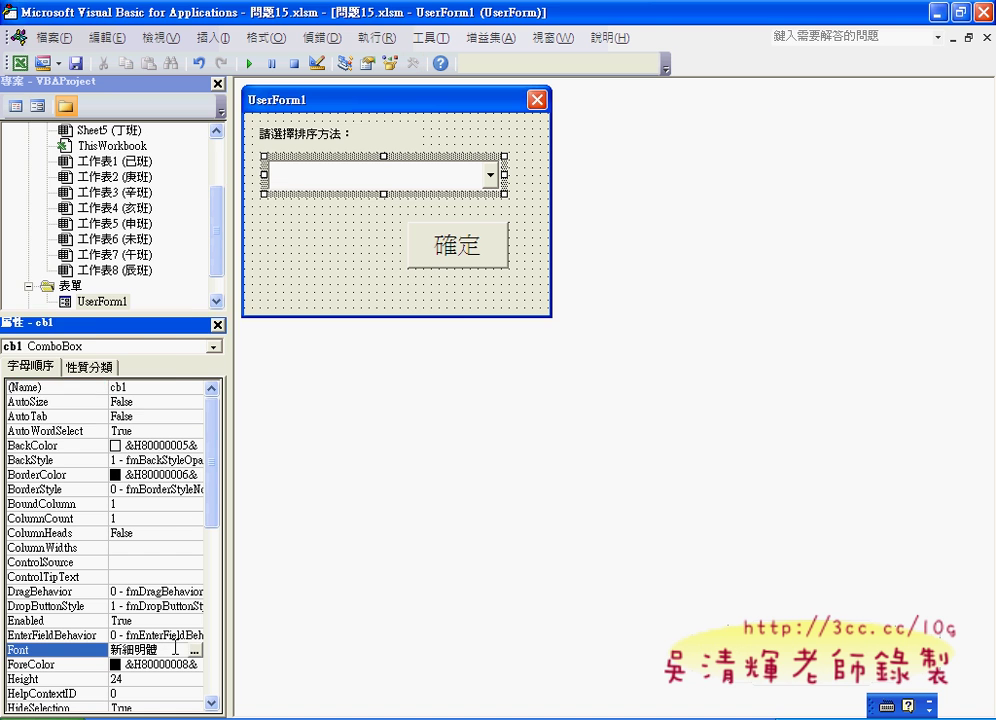
click(194, 650)
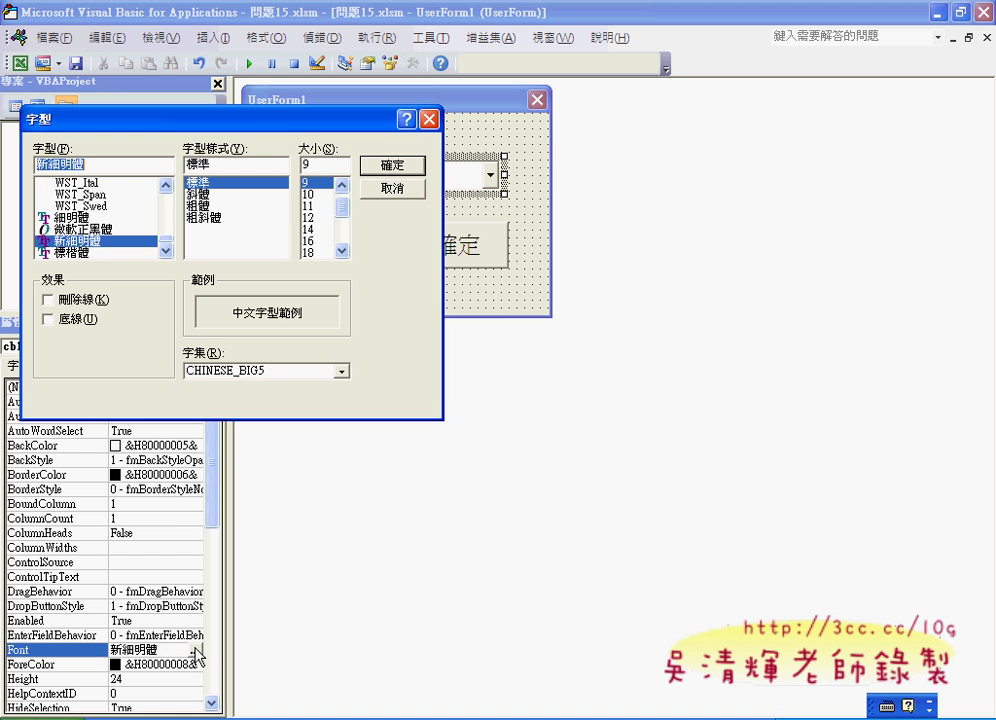
click(308, 217)
click(392, 165)
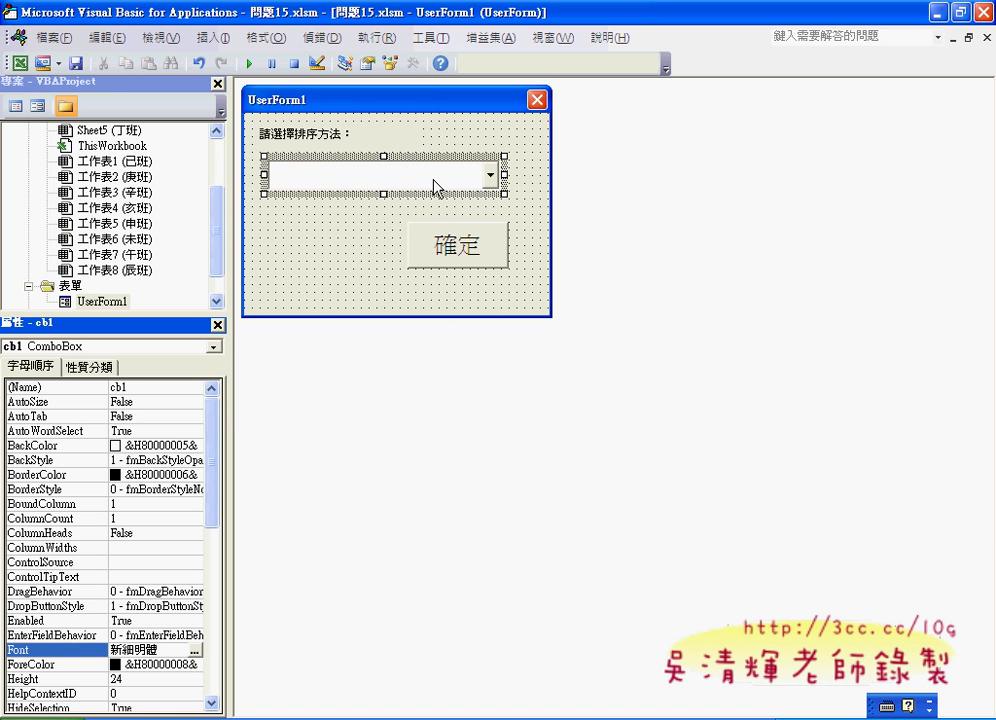
Set the 請選擇排序方法： label's font size to 12.
click(300, 133)
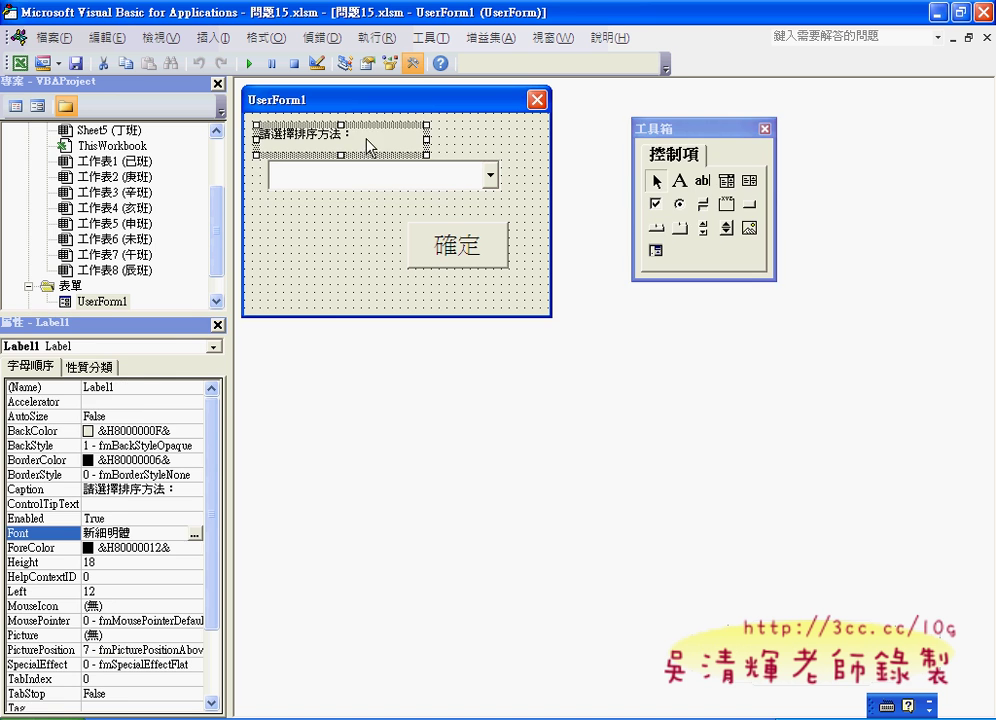
click(194, 533)
click(310, 217)
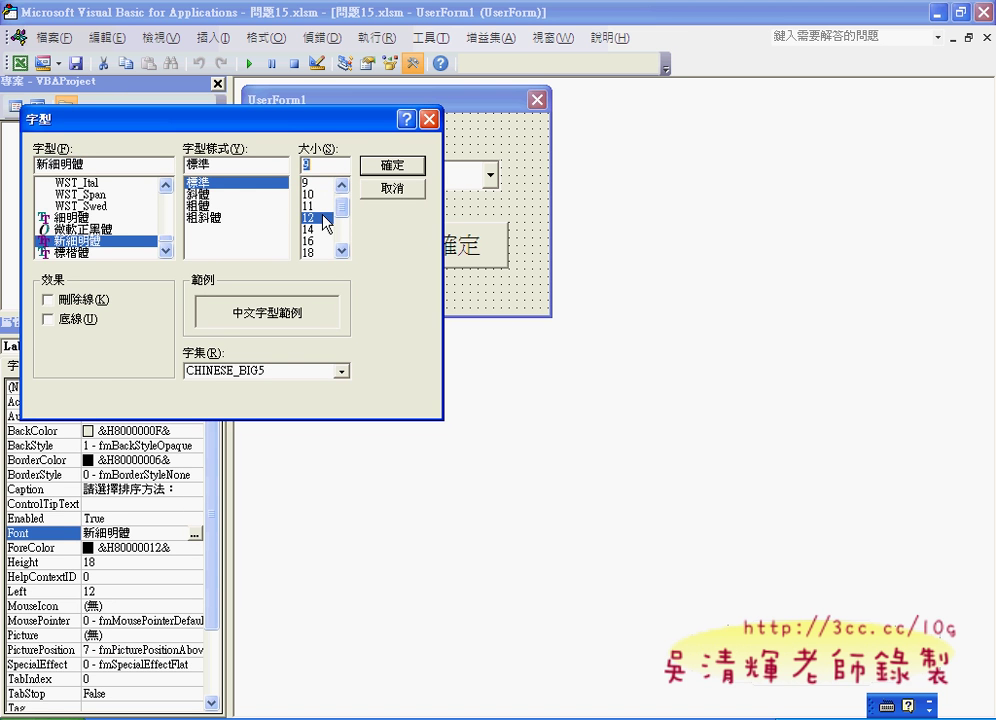
click(390, 172)
Make the label's text red (&H000000FF&) and widen it slightly.
click(188, 548)
click(196, 548)
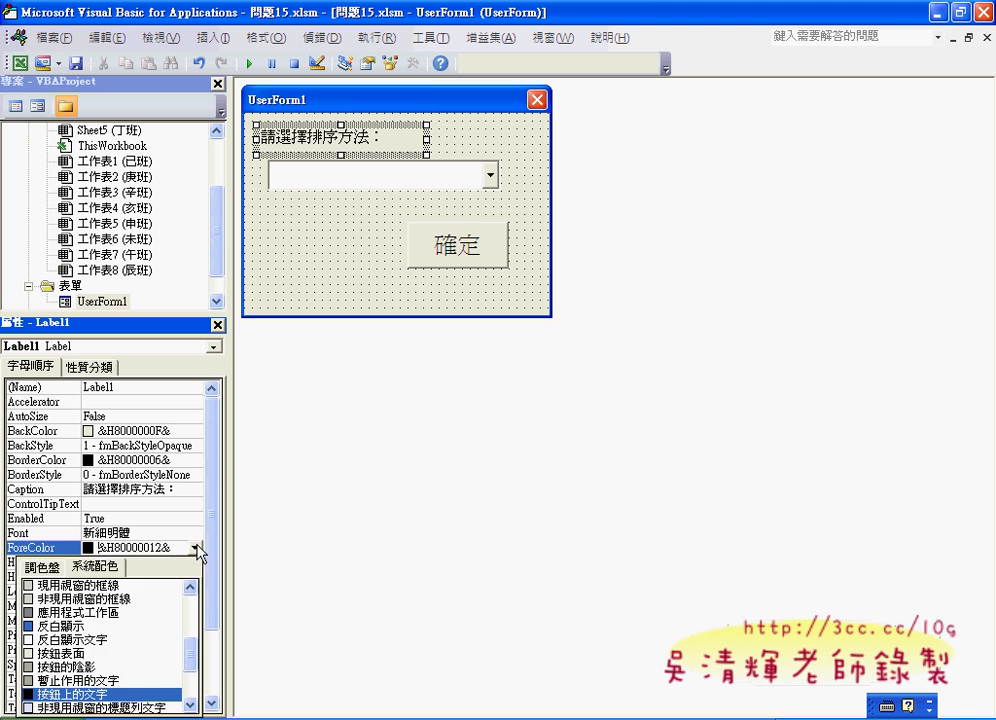
click(42, 566)
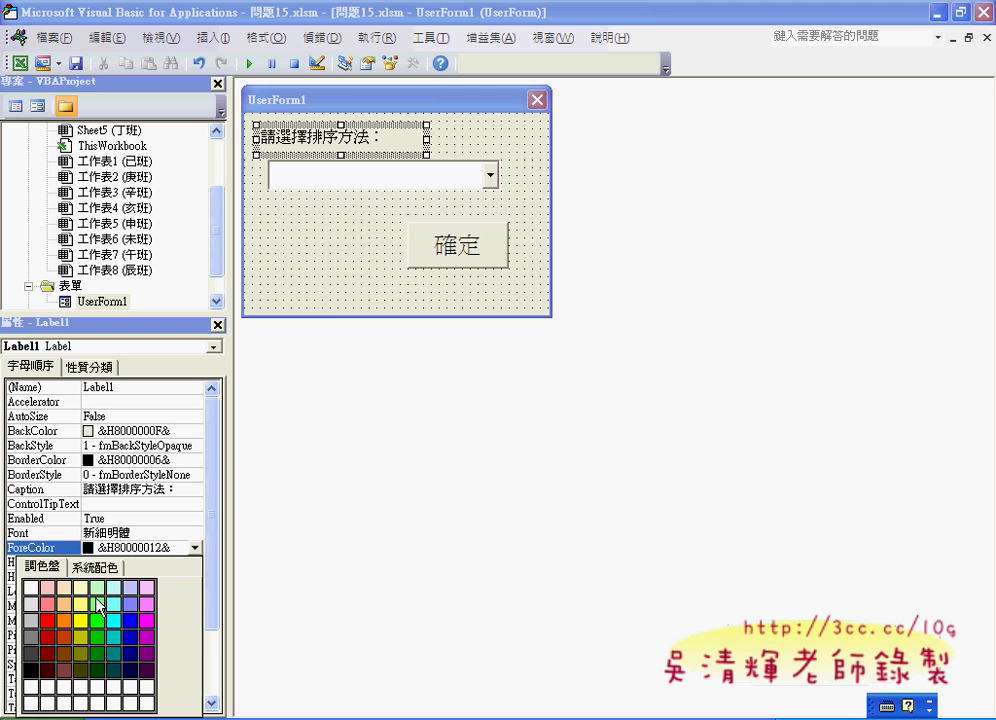
click(47, 621)
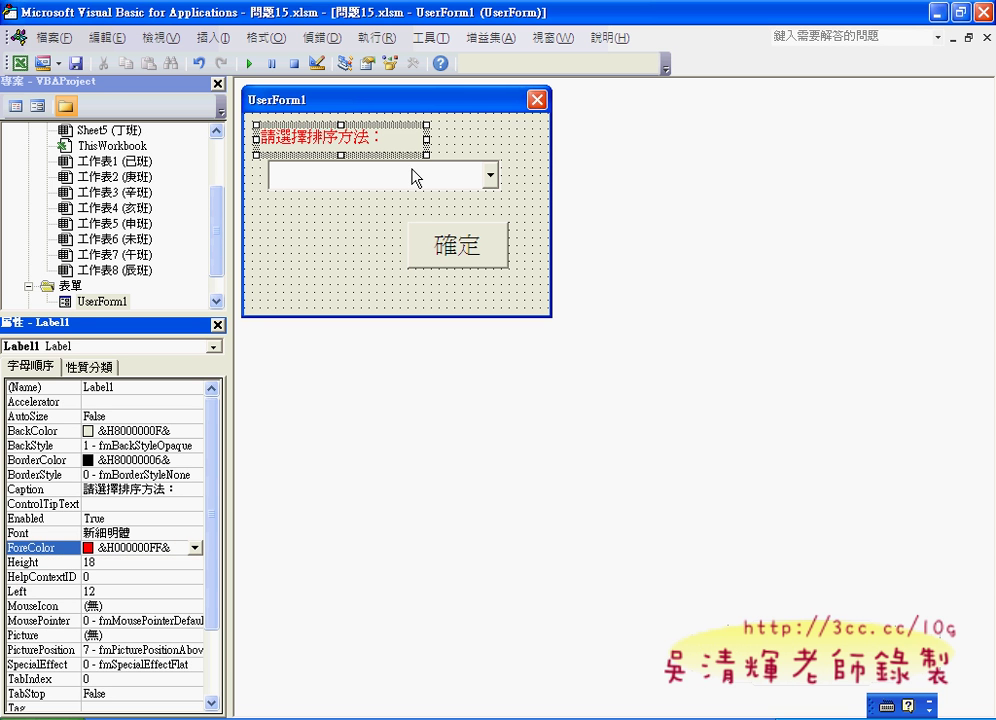
drag(426, 140, 434, 140)
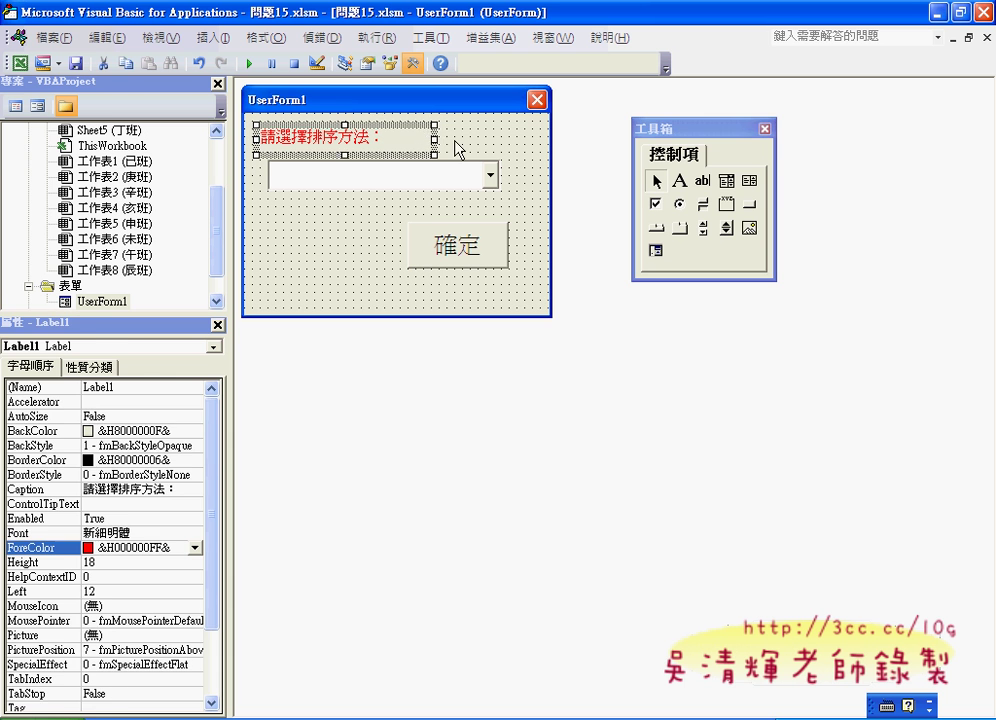
Shrink UserForm1 to Height 159.75 and narrow it to fit its controls.
click(458, 148)
click(362, 180)
click(465, 233)
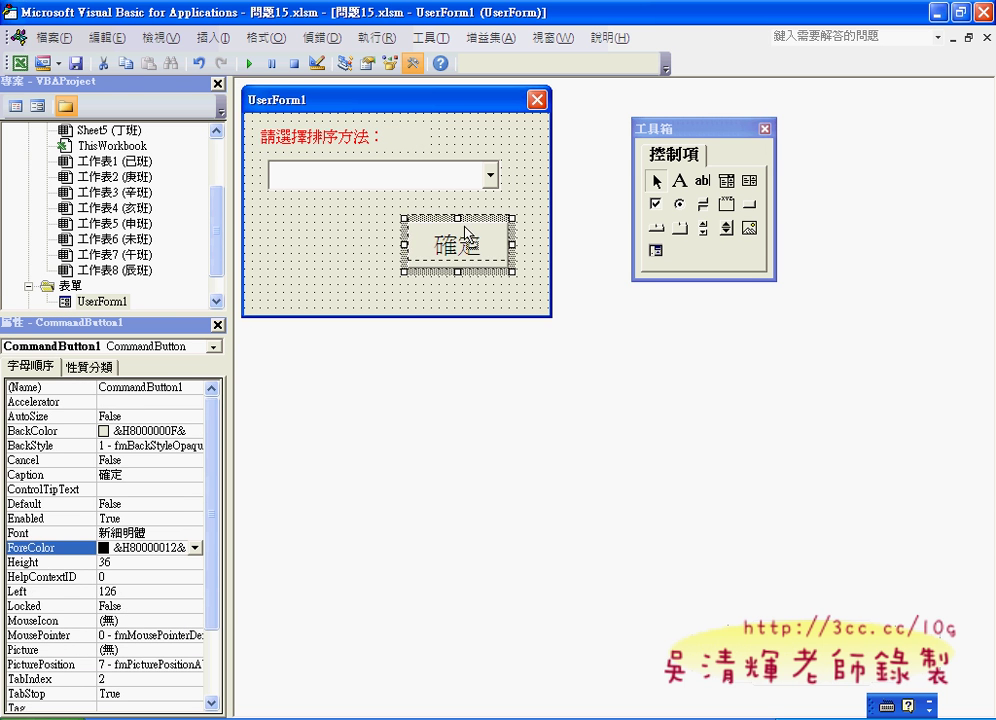
click(340, 240)
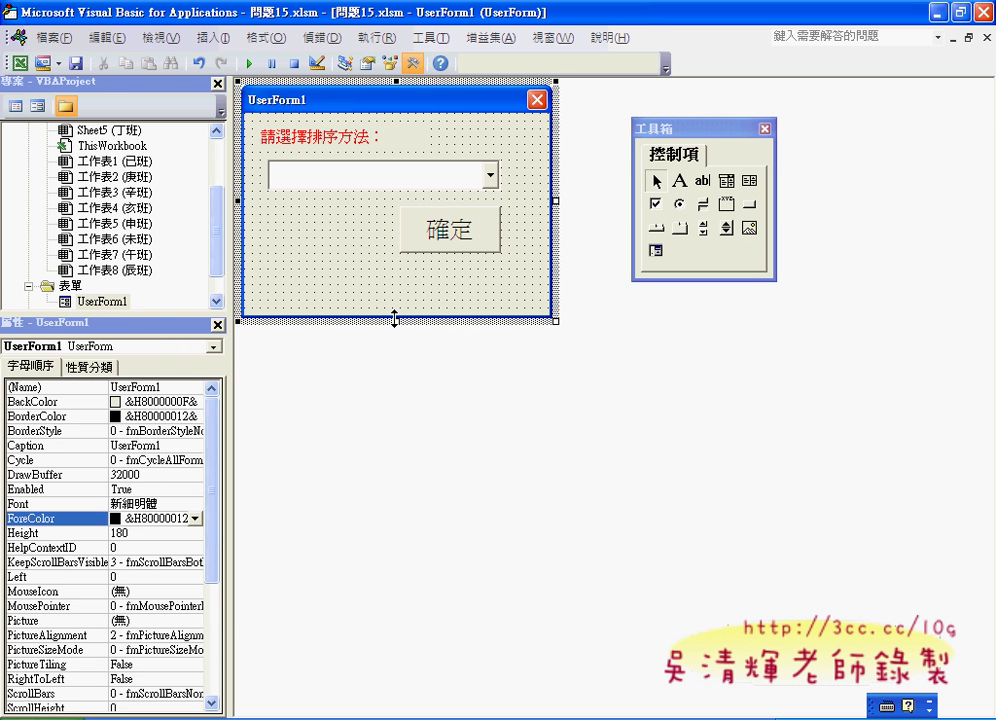
drag(395, 318, 395, 293)
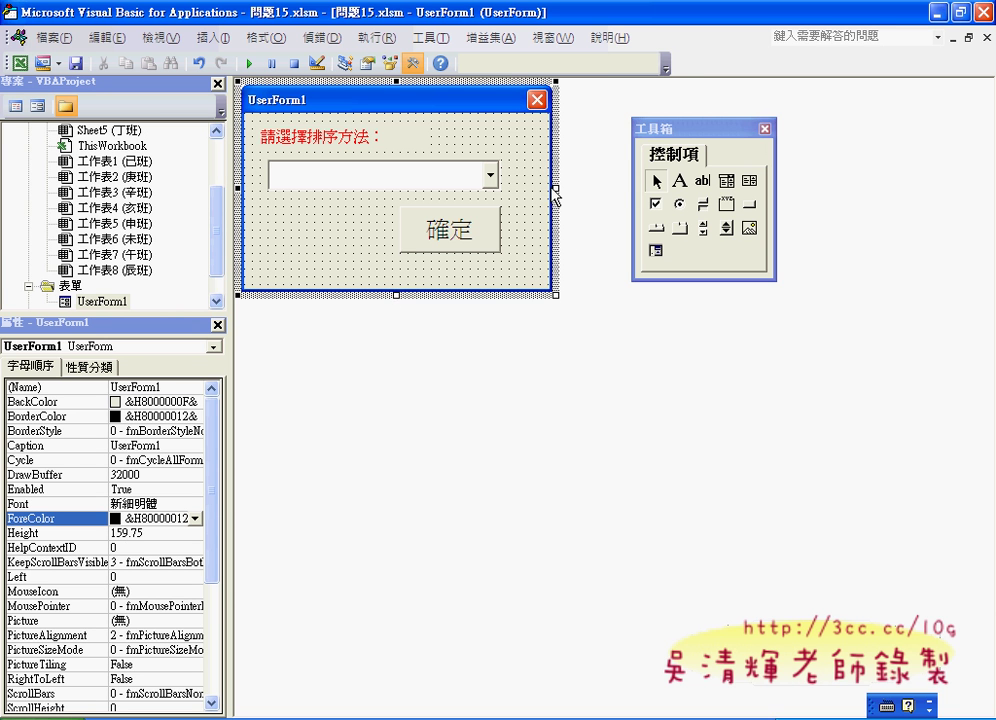
drag(556, 190, 535, 190)
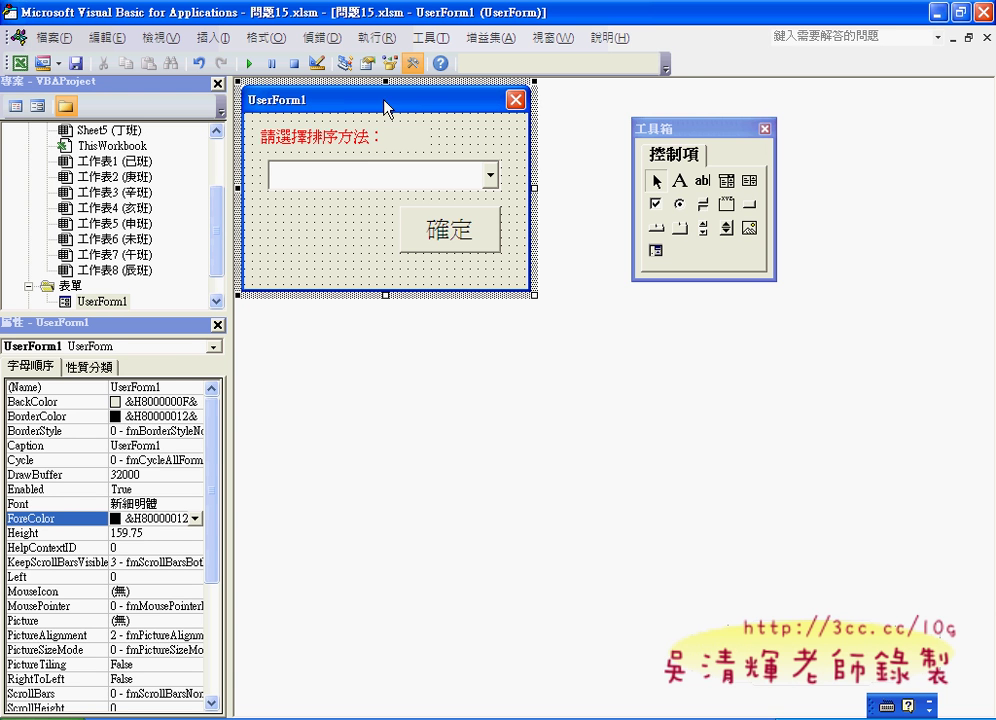
Rename the user form to home through its (Name) property.
click(169, 389)
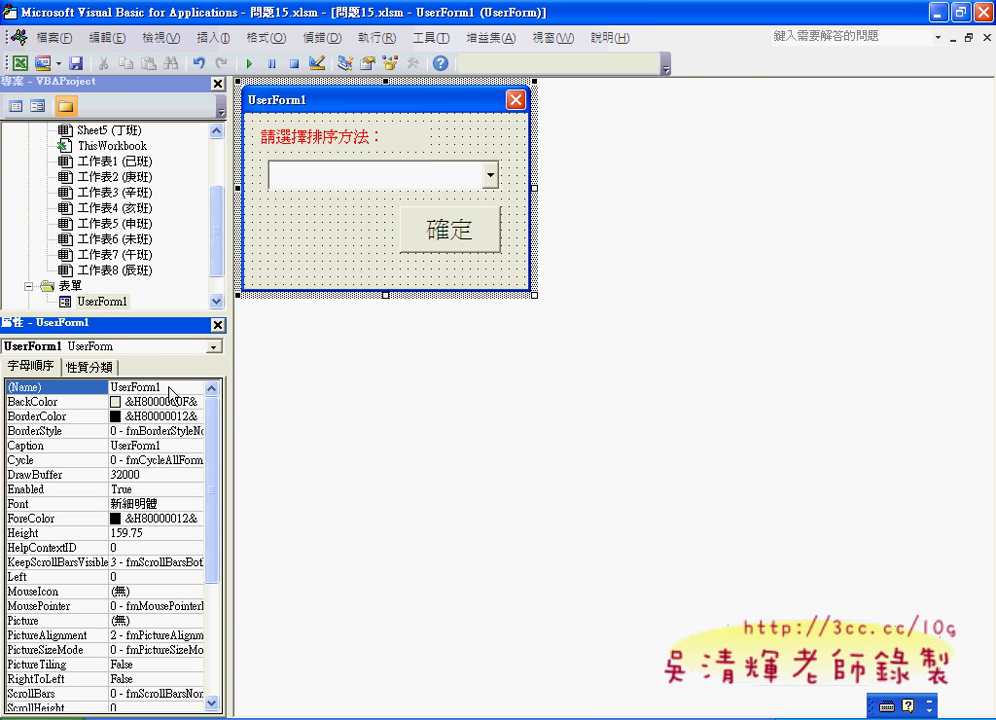
click(170, 386)
text(home)
key(Return)
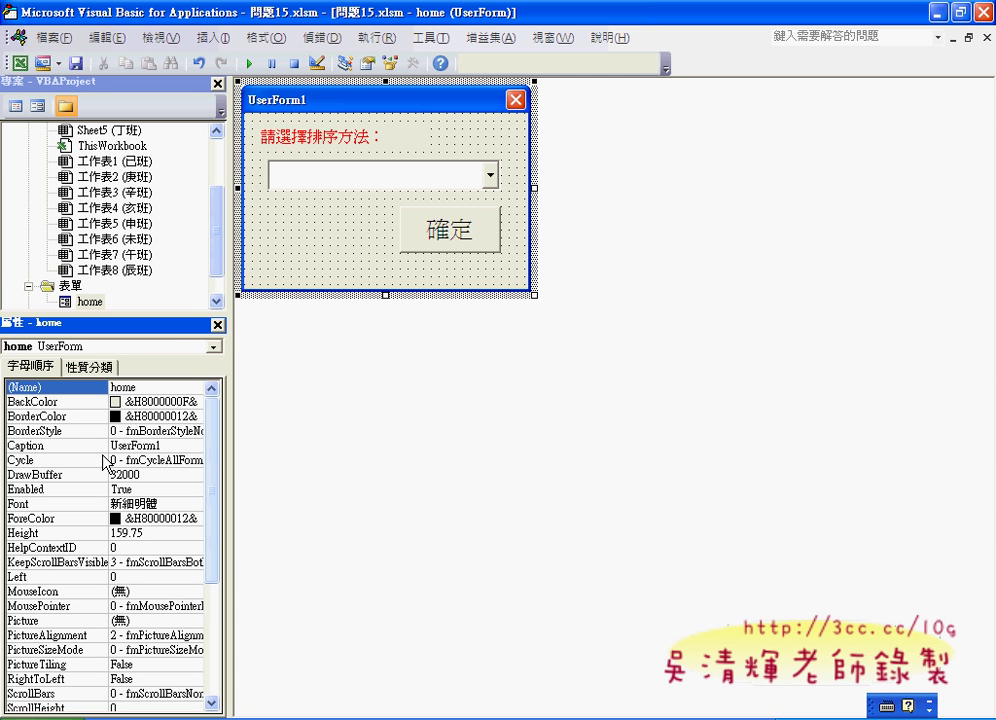
click(45, 450)
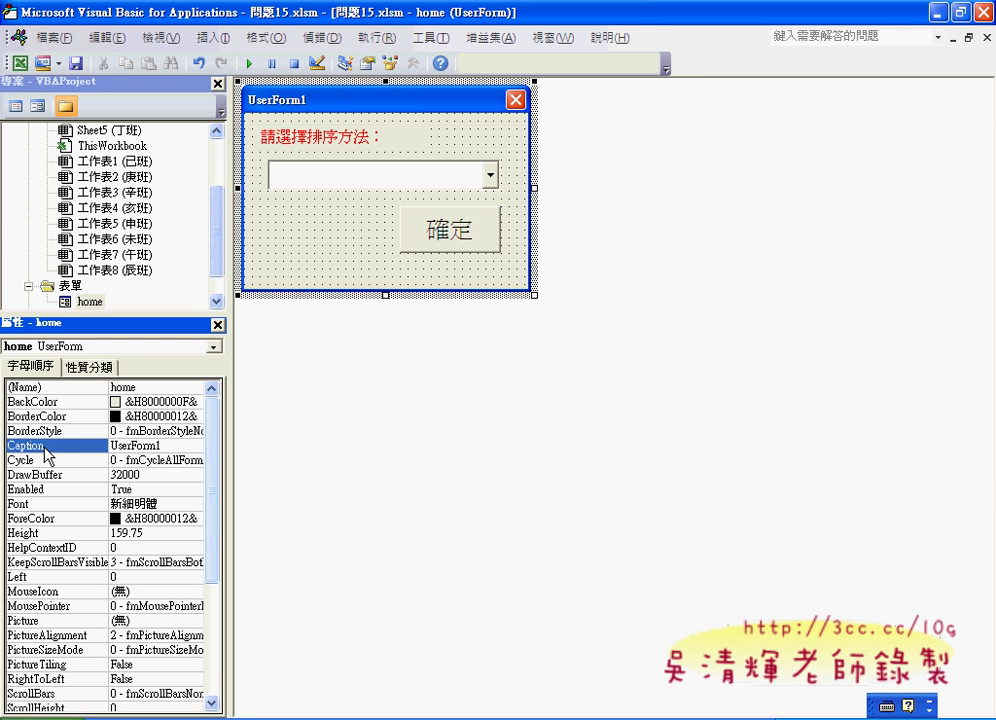
Replace the home form's Caption value UserForm1 with 自動排序工作表.
double_click(123, 447)
key(BackSpace)
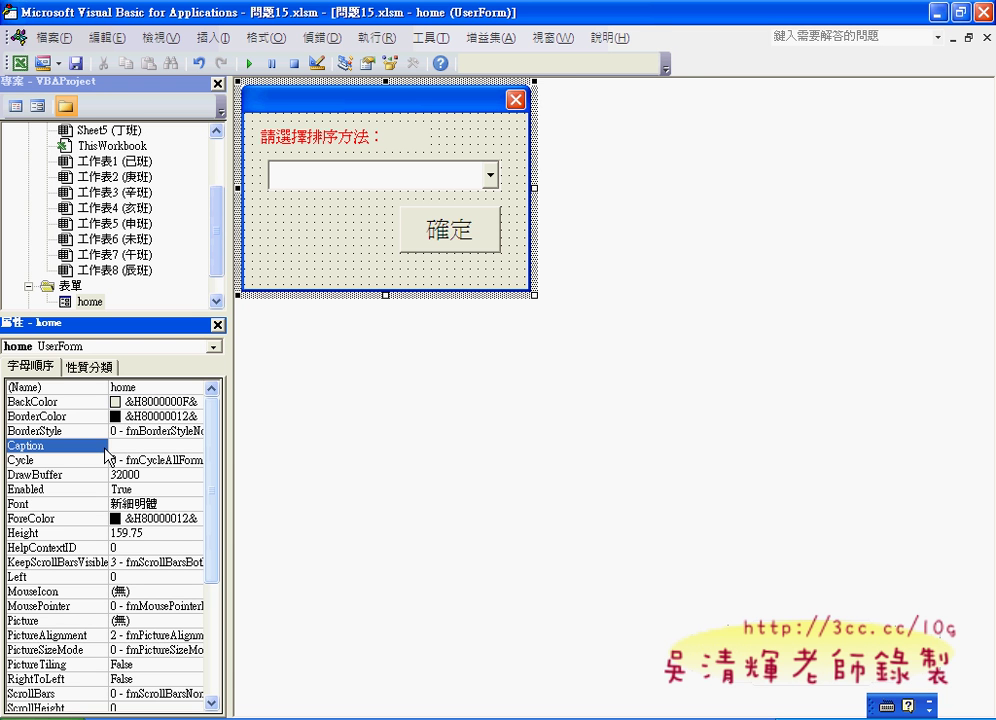
key(ctrl+space)
text(自)
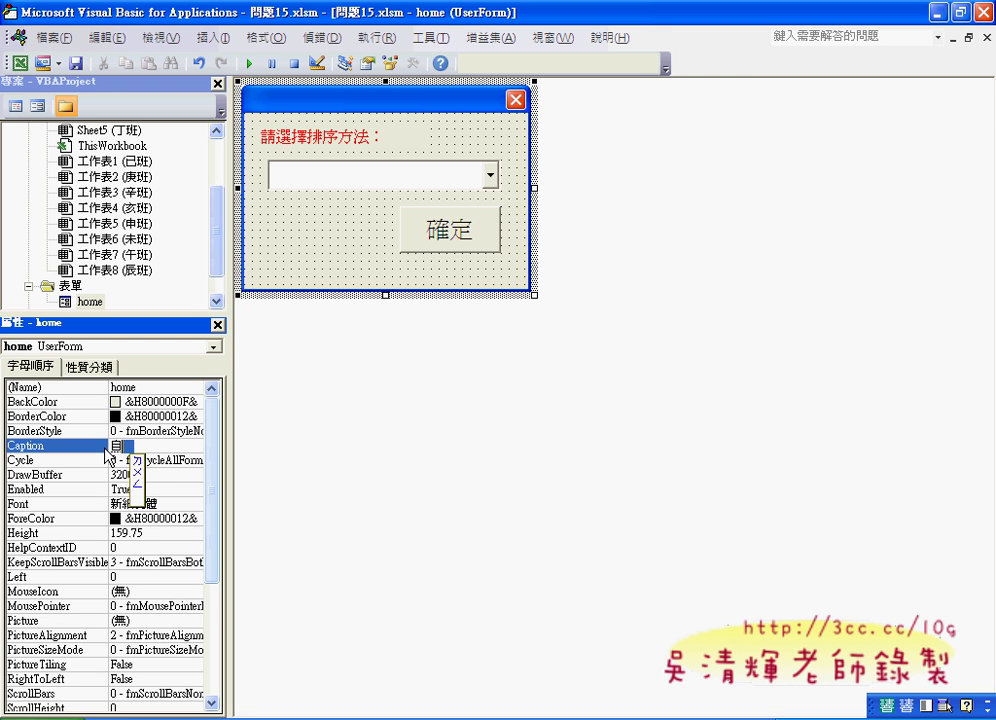
text(動牌)
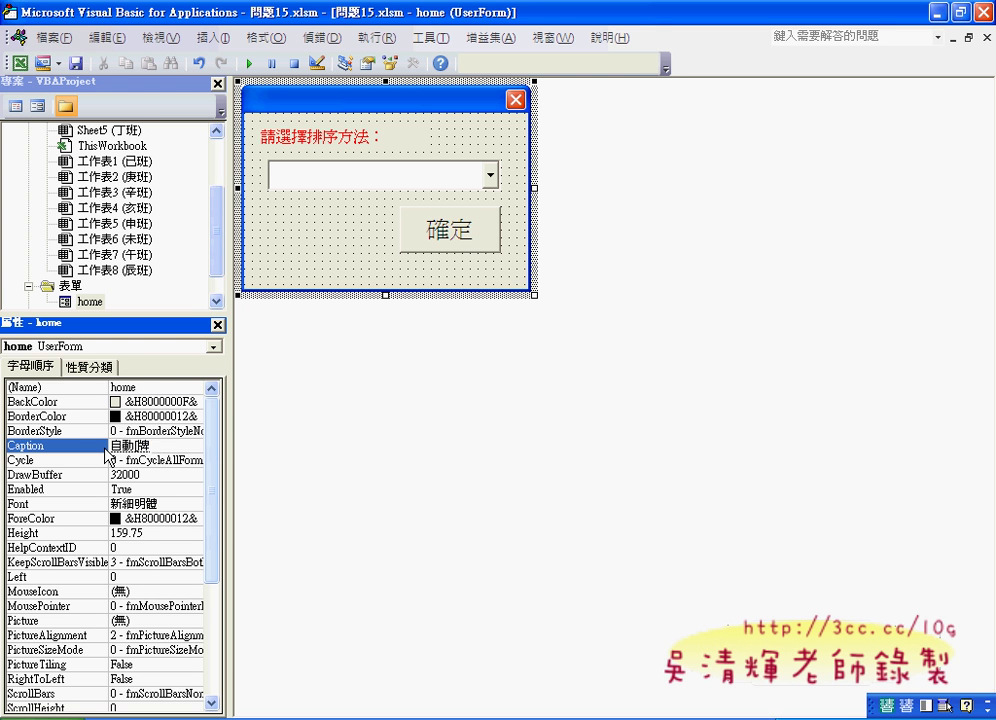
key(BackSpace)
text(ㄨ)
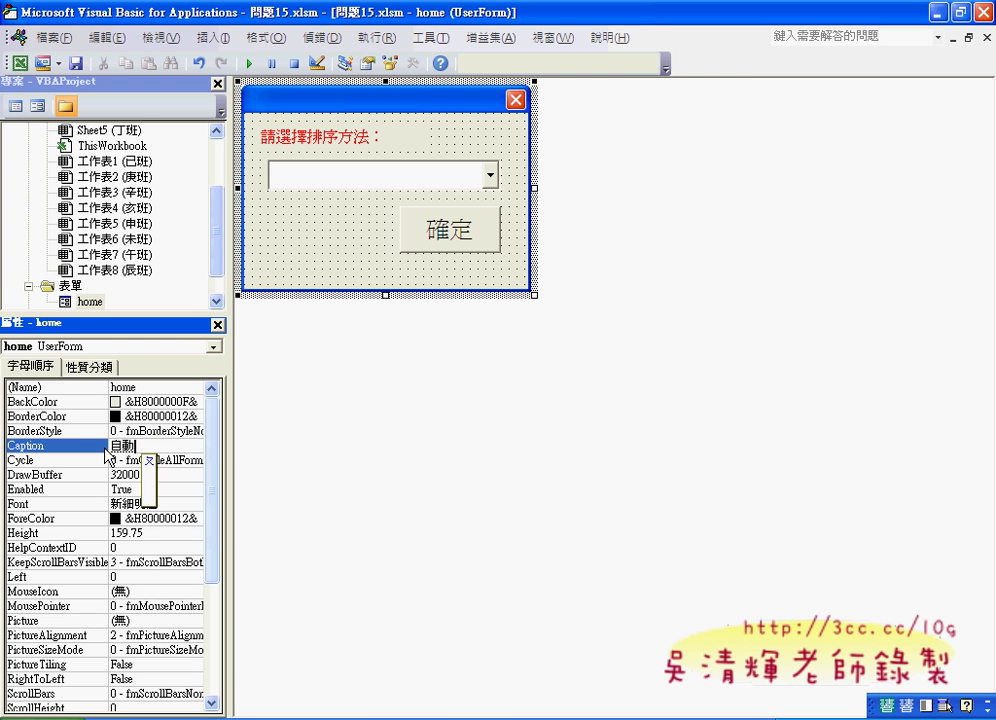
text(排序)
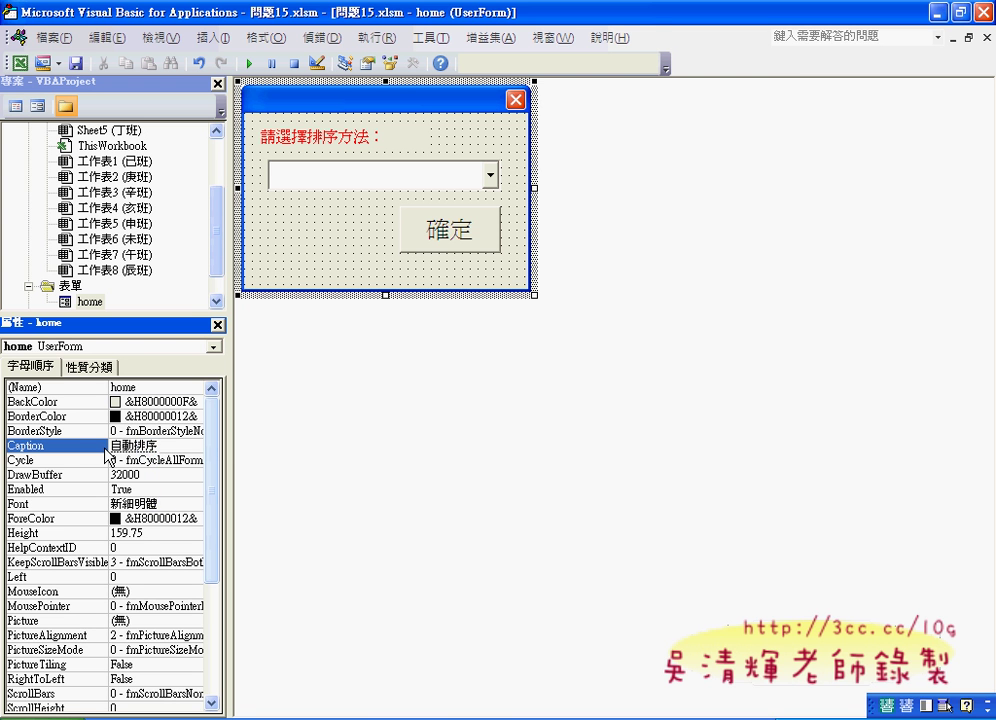
text(公)
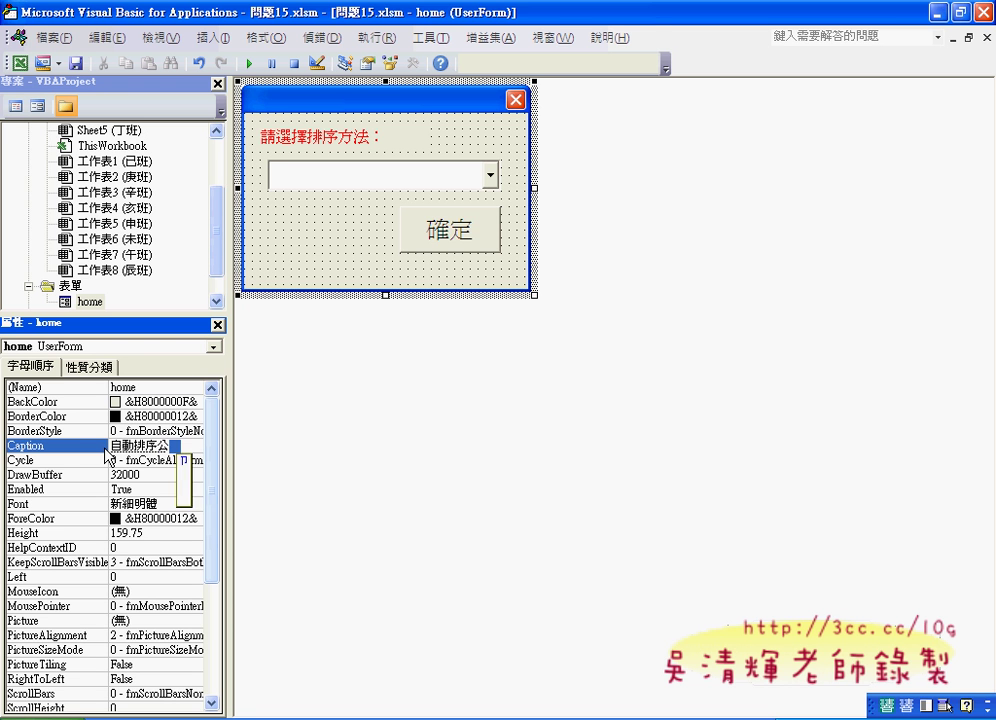
text(工作表)
key(Return)
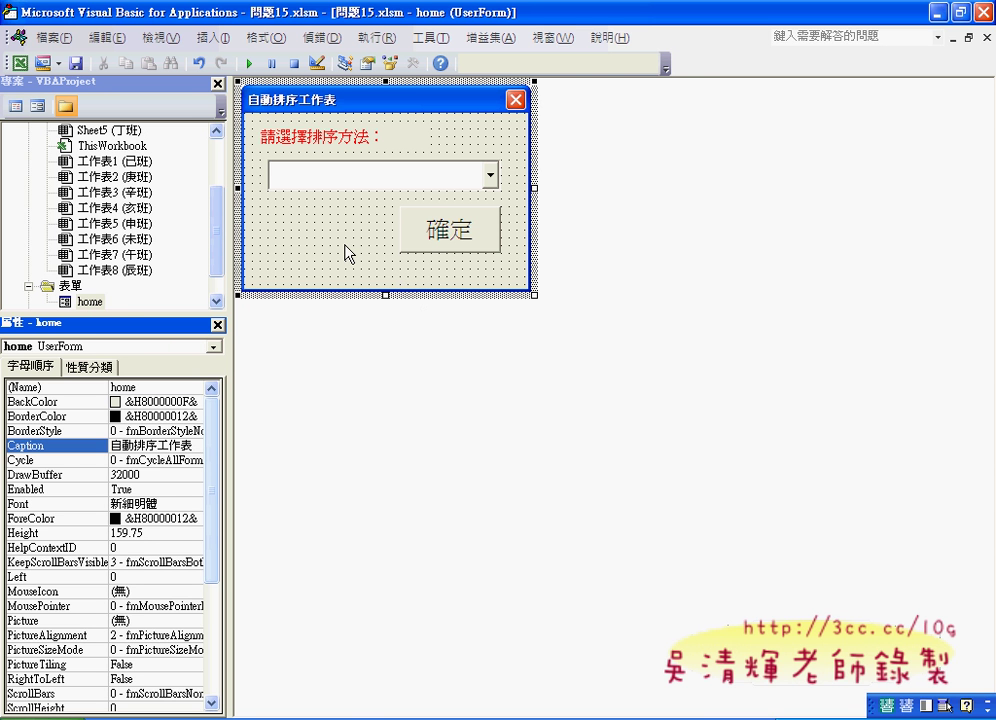
click(440, 182)
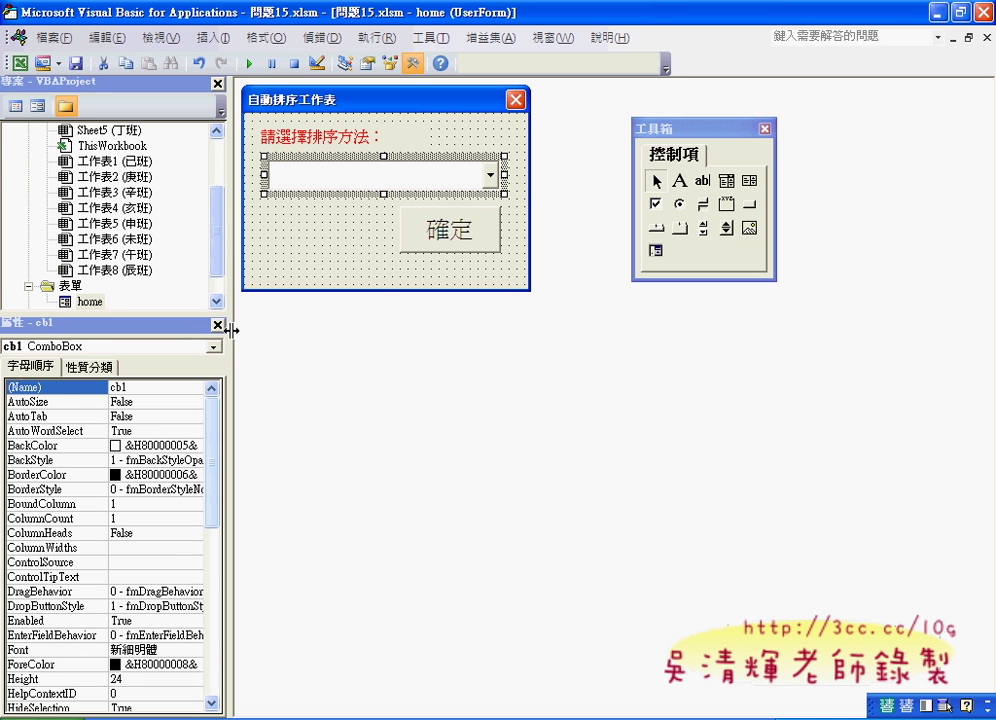
click(220, 251)
click(328, 100)
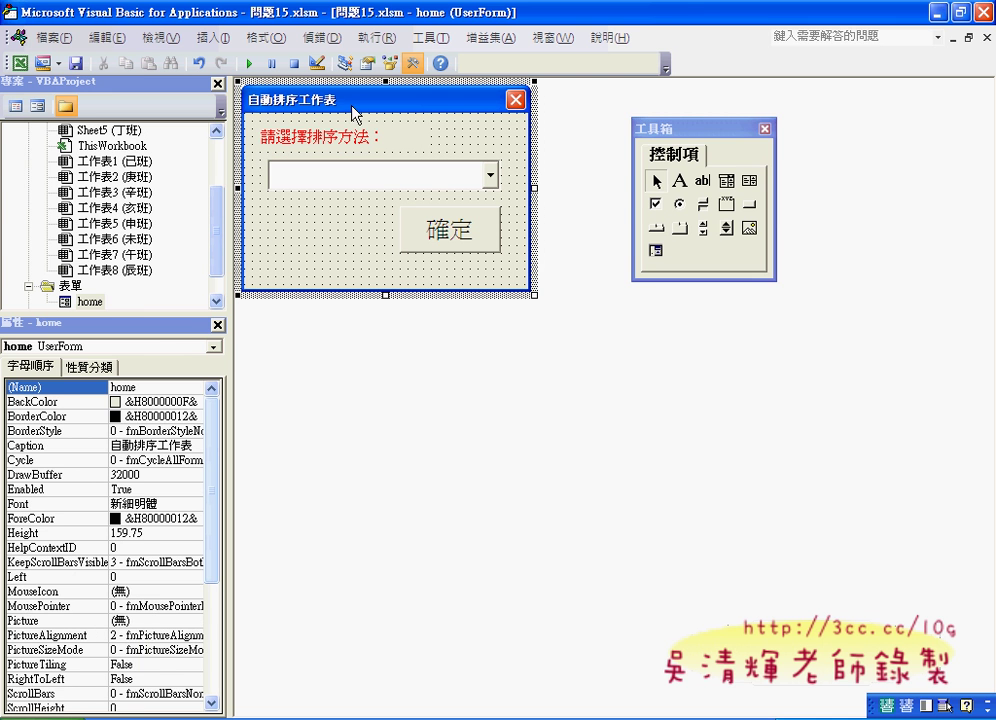